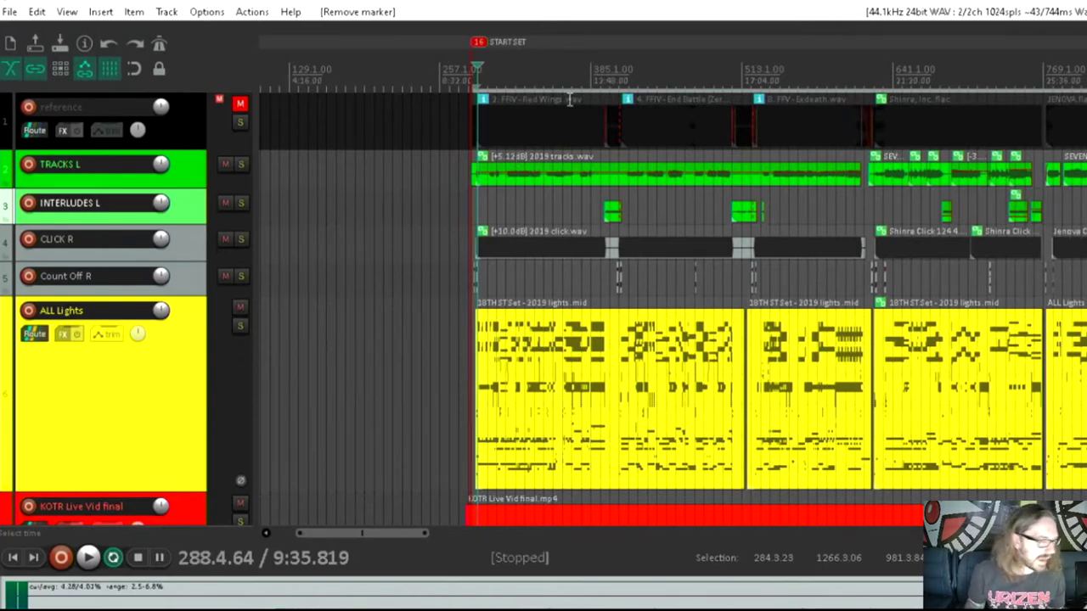
# Unmute and solo the reference track, then play it briefly from around bar 639
pyautogui.scroll(-5, 569, 100)
pyautogui.click(682, 198)
pyautogui.scroll(7, 664, 199)
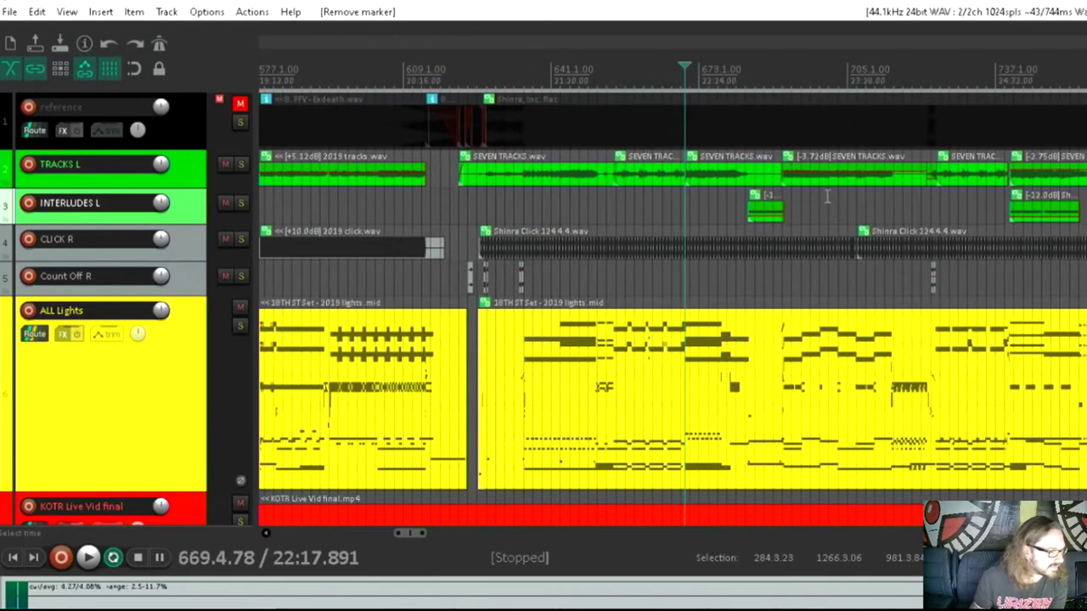
pyautogui.click(568, 197)
pyautogui.scroll(2, 568, 196)
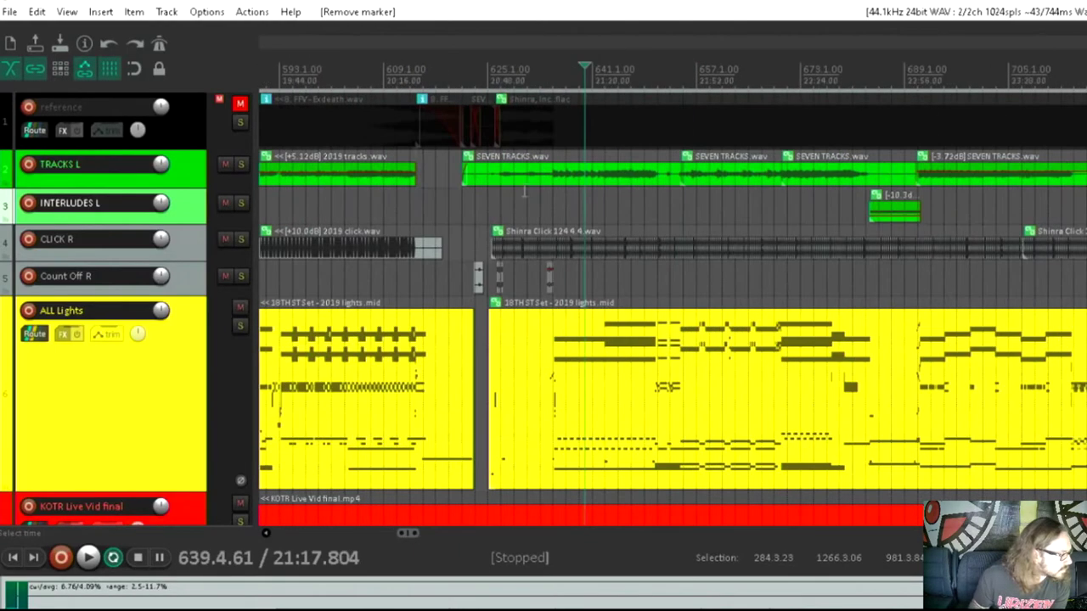
pyautogui.click(242, 104)
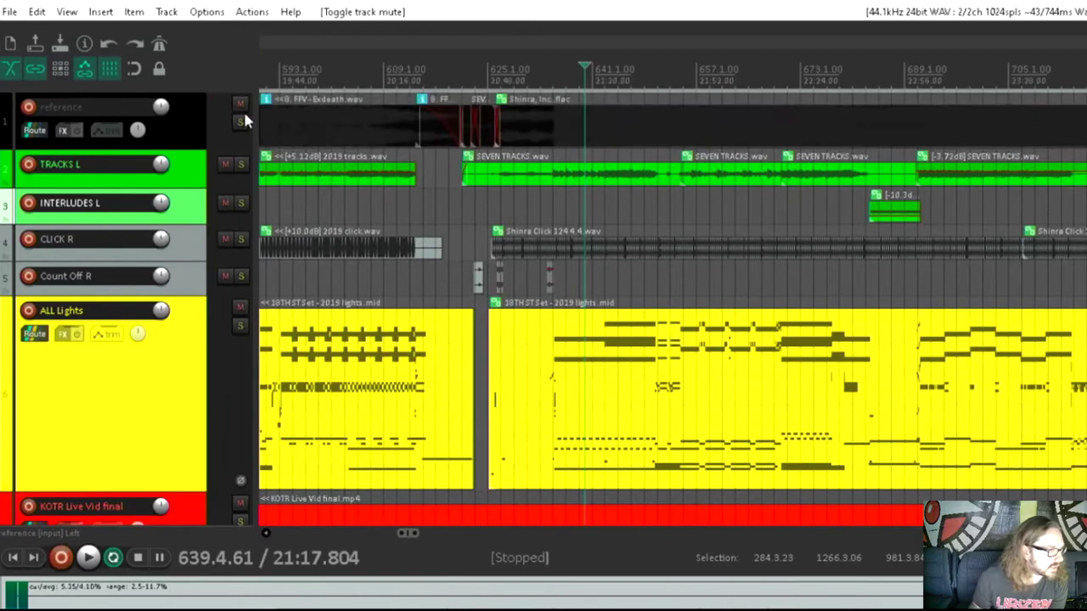
pyautogui.click(240, 123)
pyautogui.press('space')
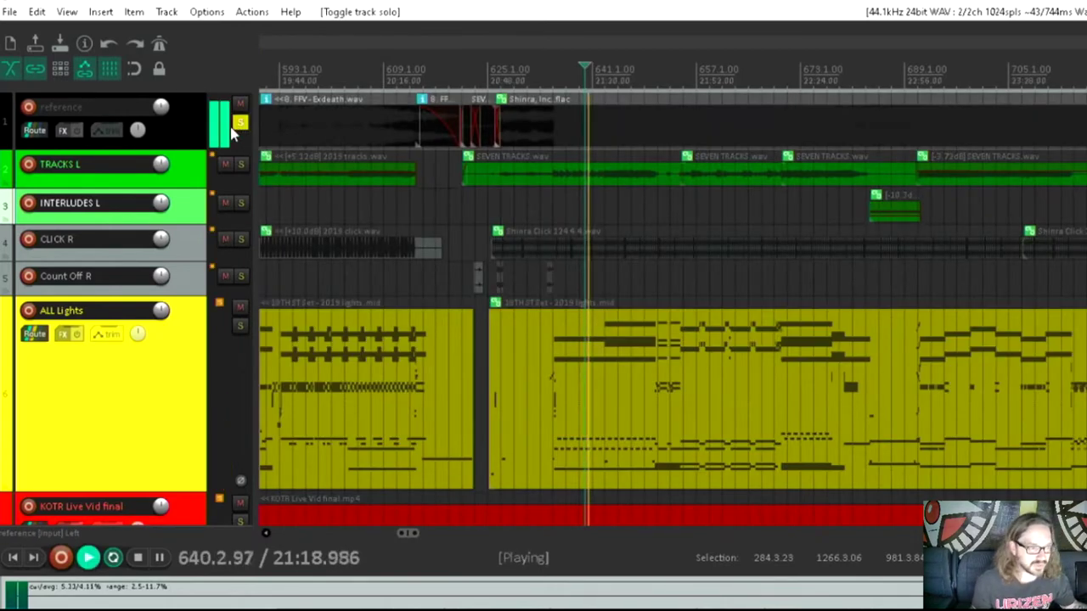
pyautogui.press('space')
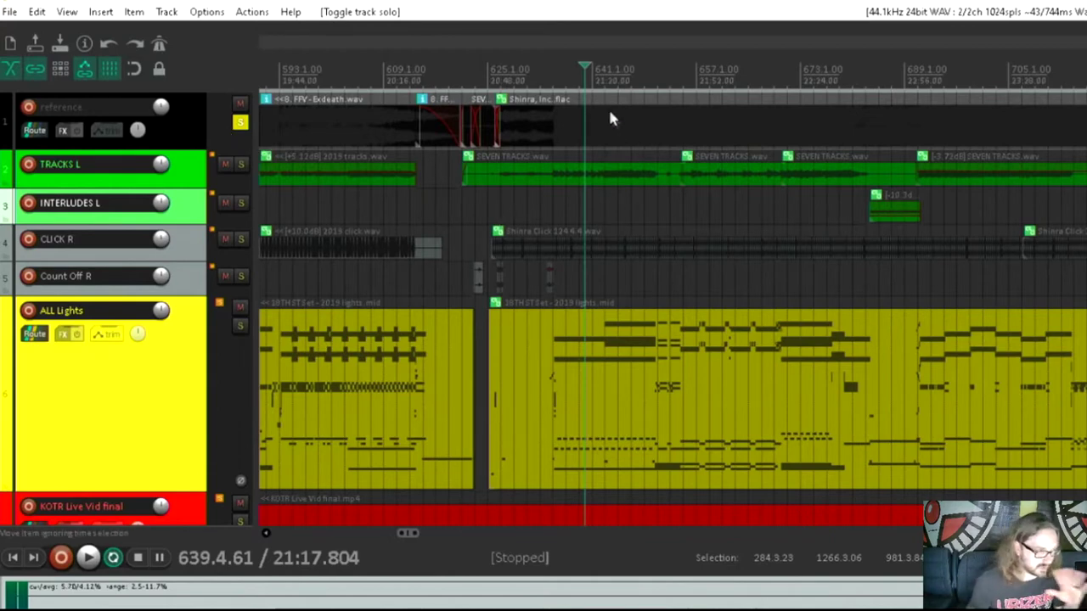
# Set the play position to bar 643 and unsolo the reference track
pyautogui.click(612, 211)
pyautogui.scroll(1, 614, 210)
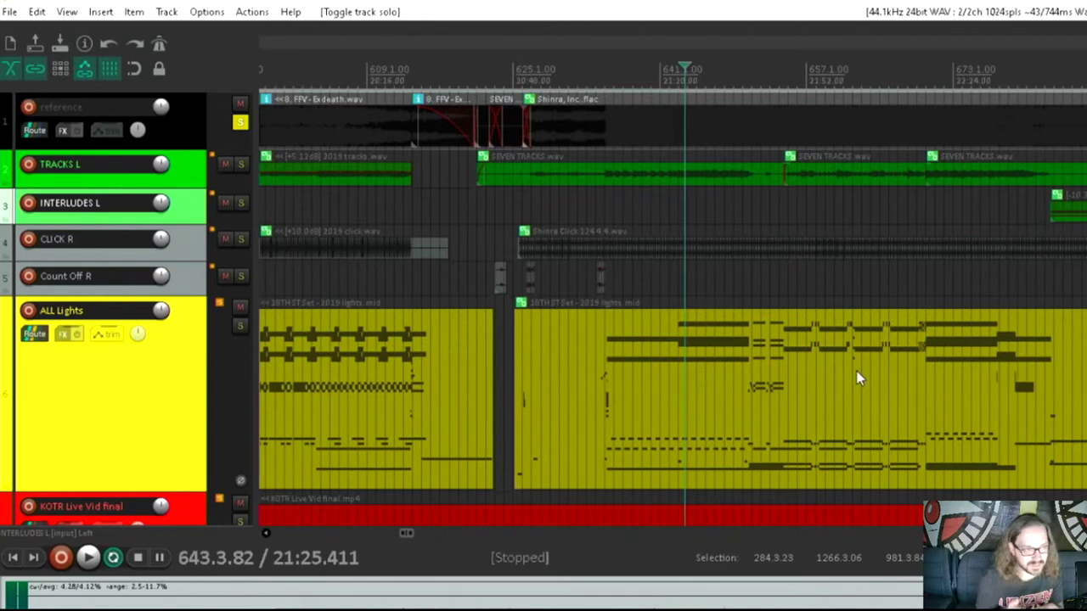
pyautogui.click(240, 124)
# Re-mute the reference track, enlarge TRACKS L, and play the backing from about bar 662
pyautogui.click(240, 102)
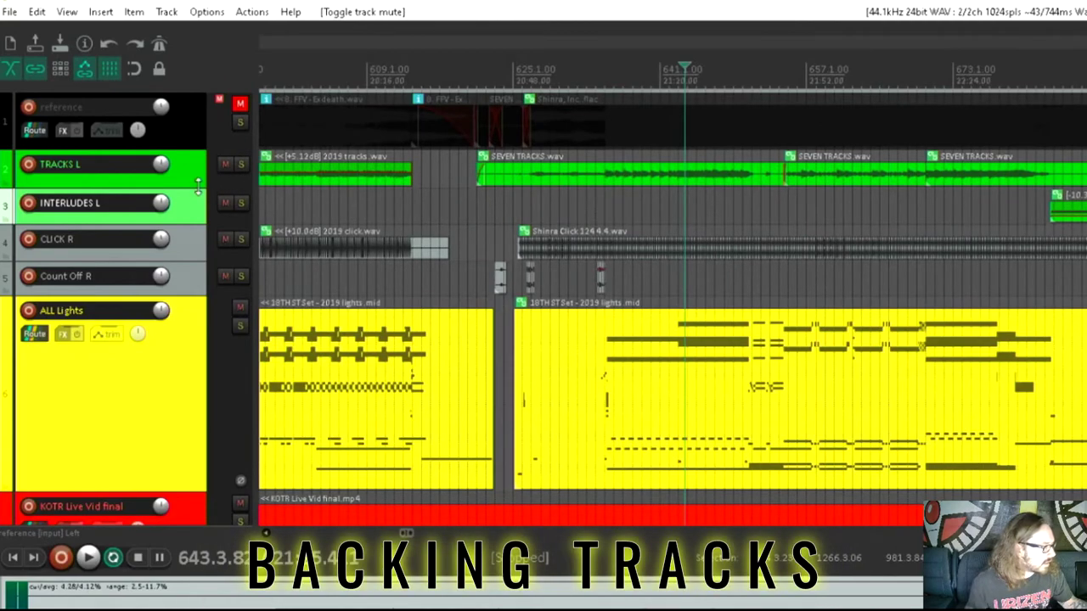
pyautogui.moveTo(198, 185); pyautogui.dragTo(178, 298)
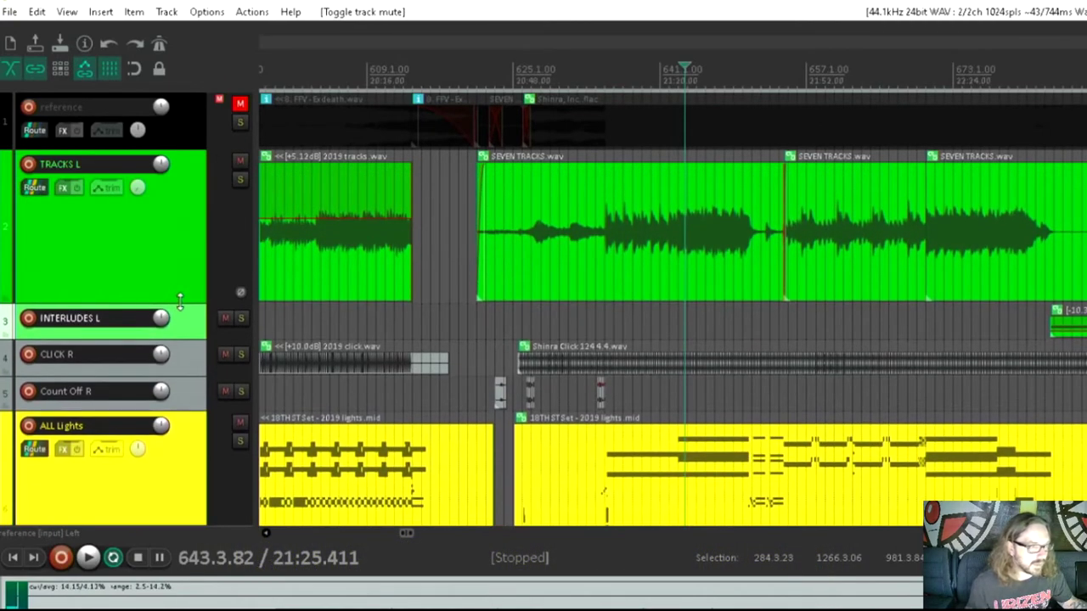
pyautogui.click(736, 320)
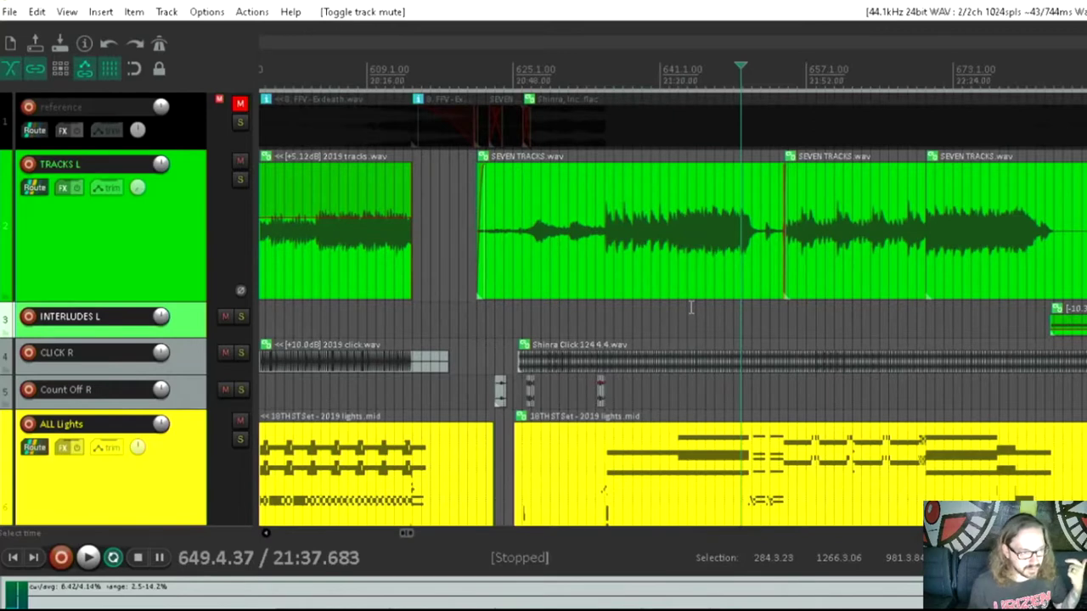
pyautogui.scroll(-2, 684, 327)
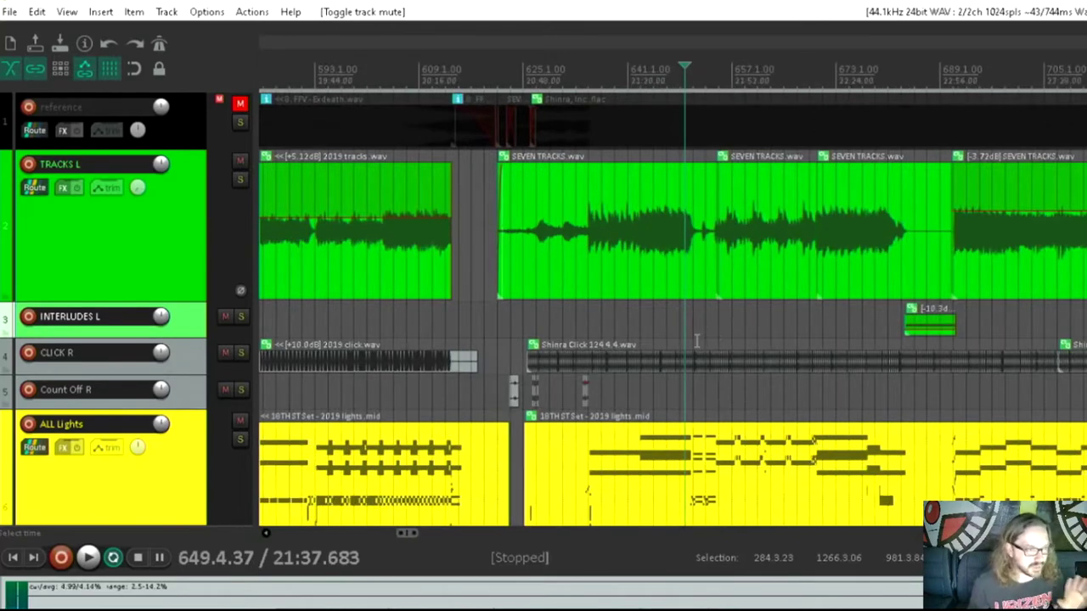
pyautogui.click(771, 321)
pyautogui.scroll(1, 767, 312)
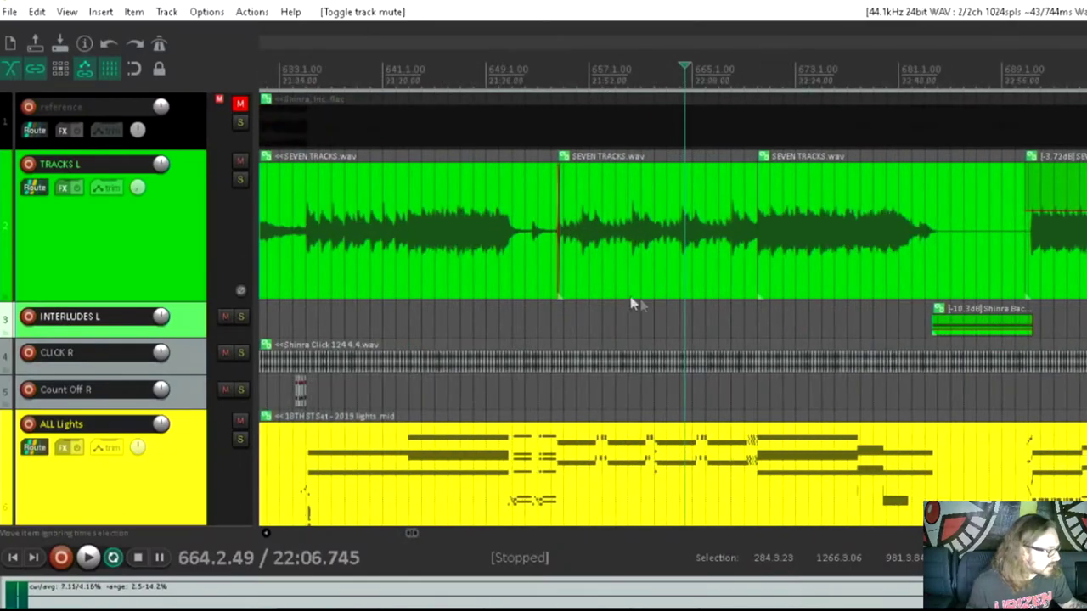
pyautogui.press('space')
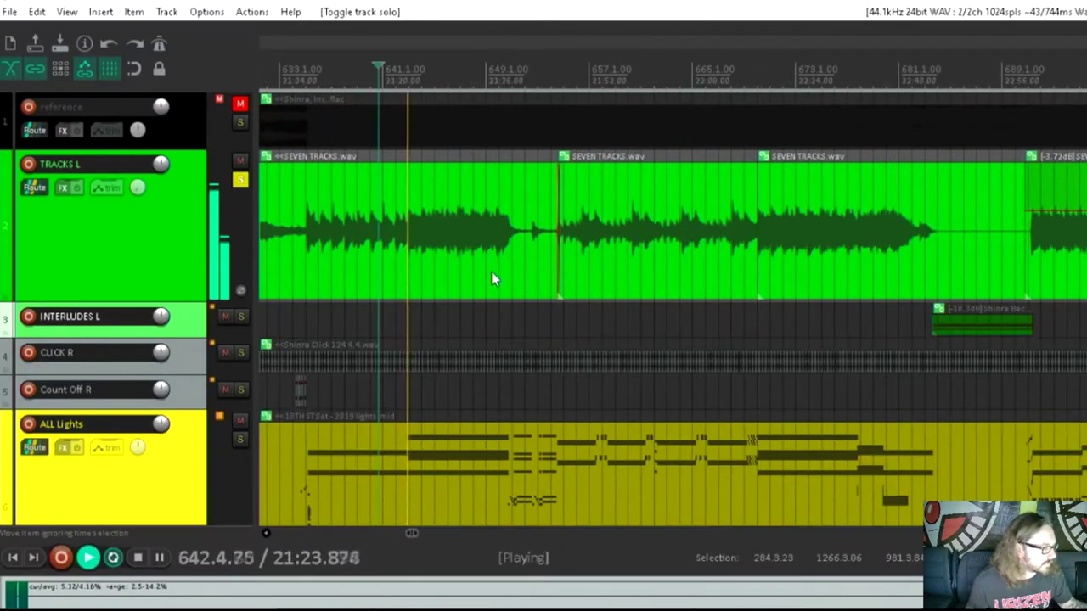
pyautogui.press('XF86AudioRaiseVolume')
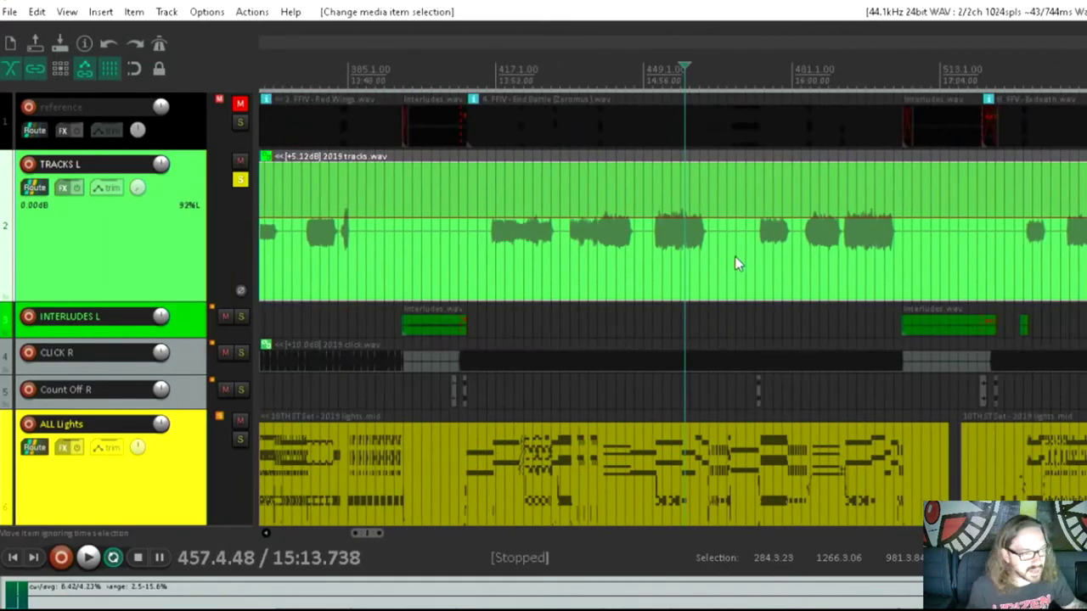
# Move to bar 670, unsolo TRACKS L and shrink its track height
pyautogui.scroll(-5, 734, 257)
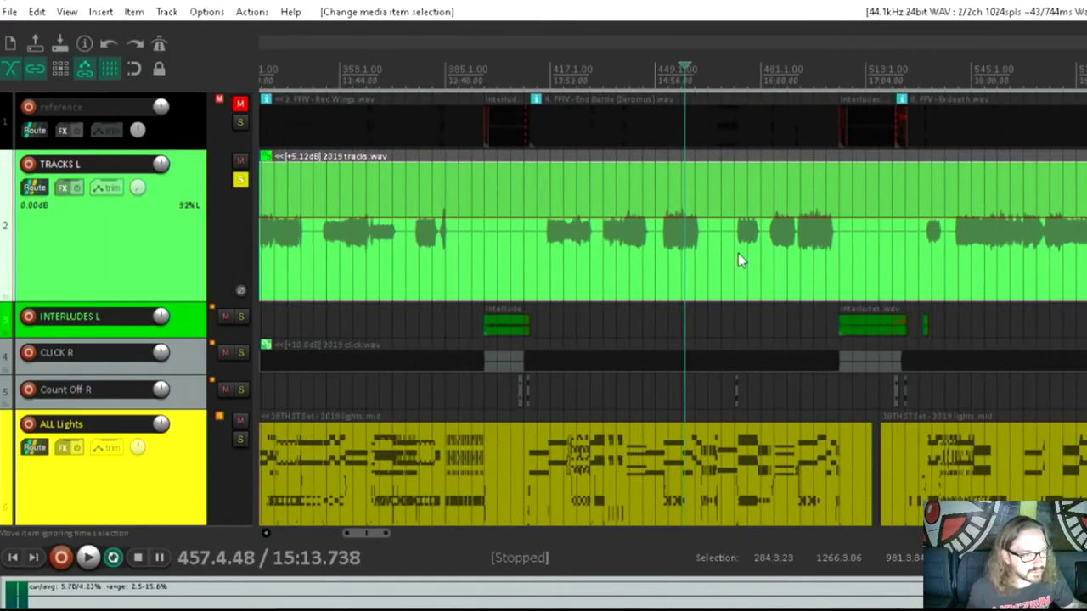
pyautogui.click(822, 283)
pyautogui.scroll(5, 823, 280)
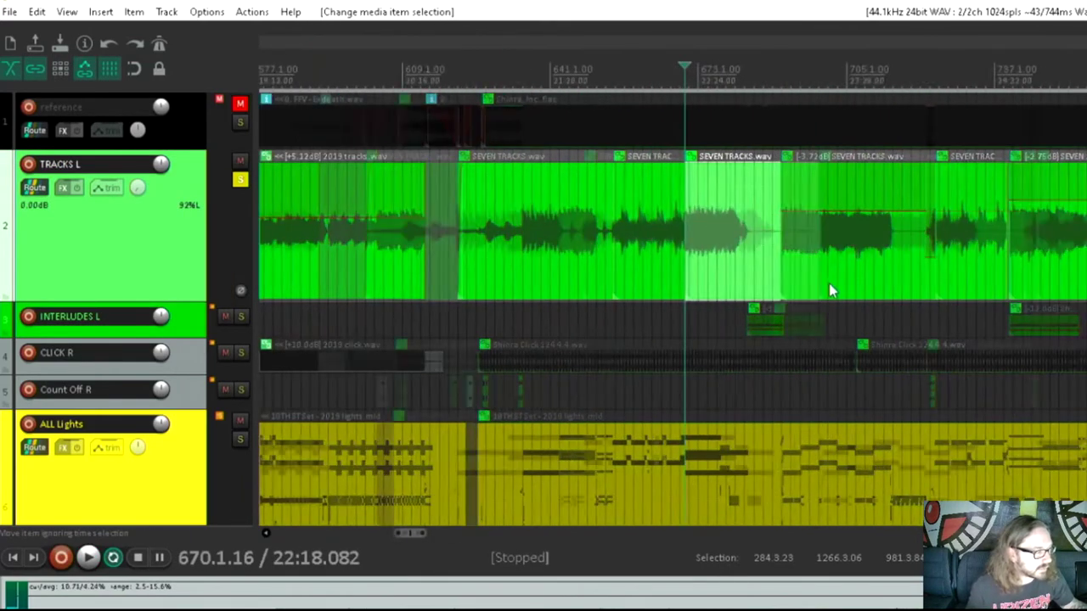
pyautogui.hotkey('alt', 's')
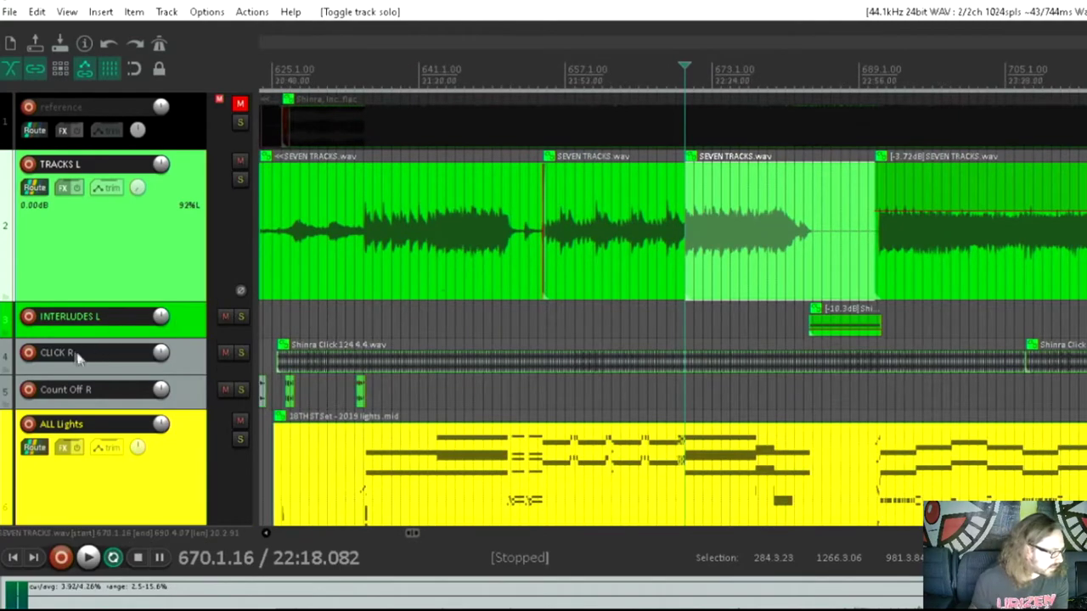
pyautogui.moveTo(187, 301); pyautogui.dragTo(192, 215)
# Enlarge INTERLUDES L, select an Interludes.wav clip and stop playback
pyautogui.moveTo(190, 267); pyautogui.dragTo(192, 312)
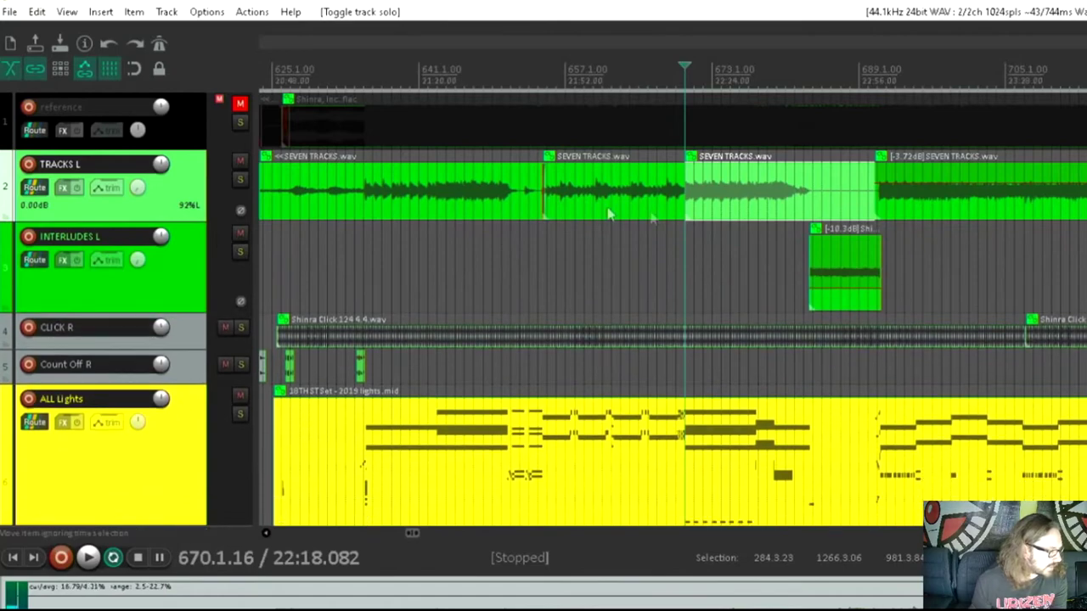
pyautogui.scroll(-4, 782, 259)
pyautogui.scroll(-2, 709, 270)
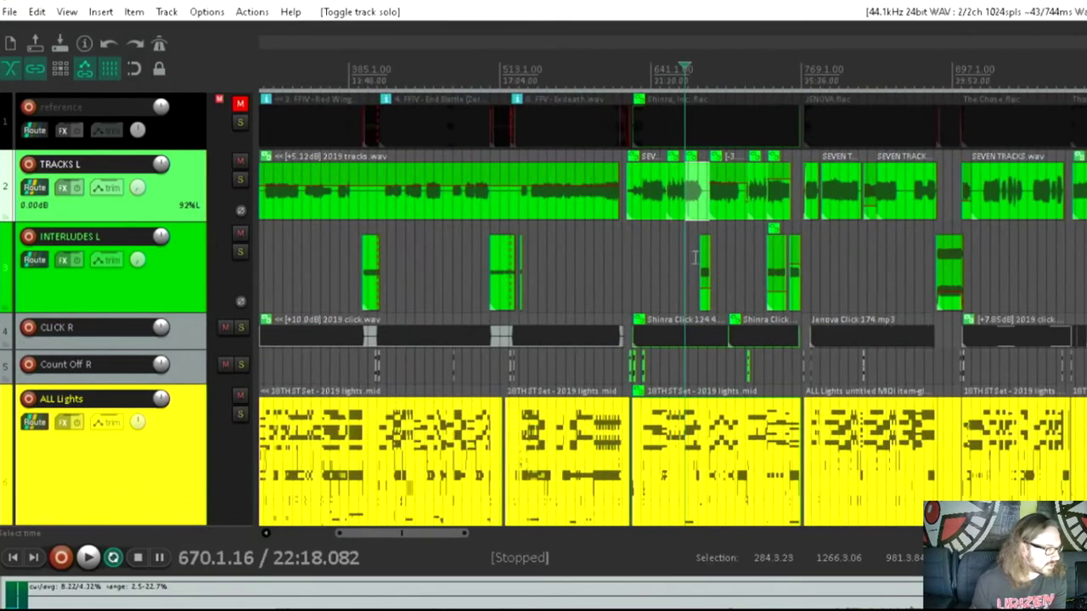
pyautogui.scroll(8, 693, 263)
pyautogui.click(689, 269)
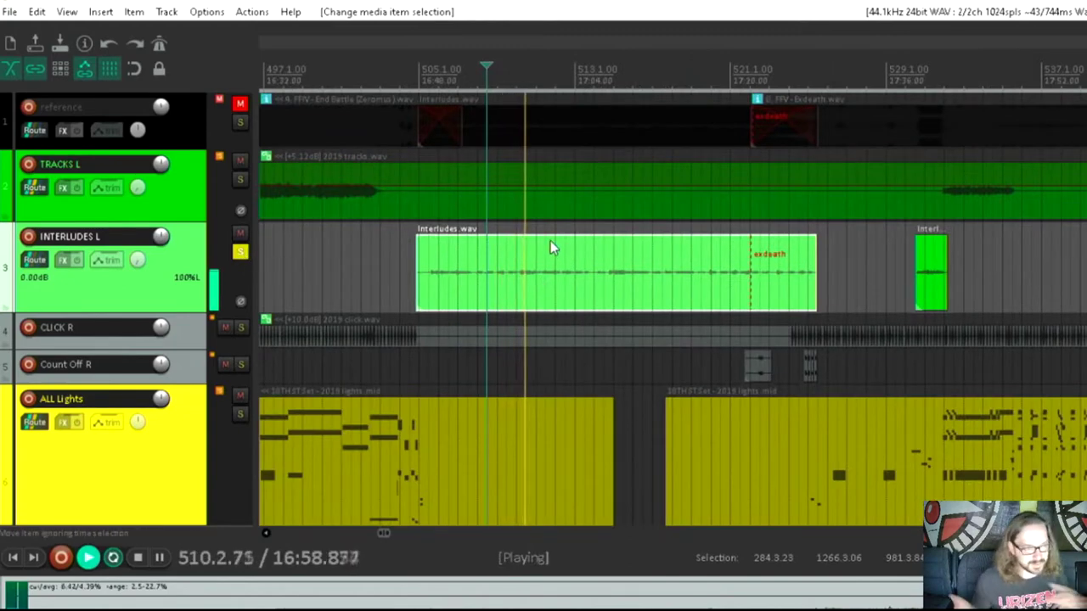
pyautogui.press('space')
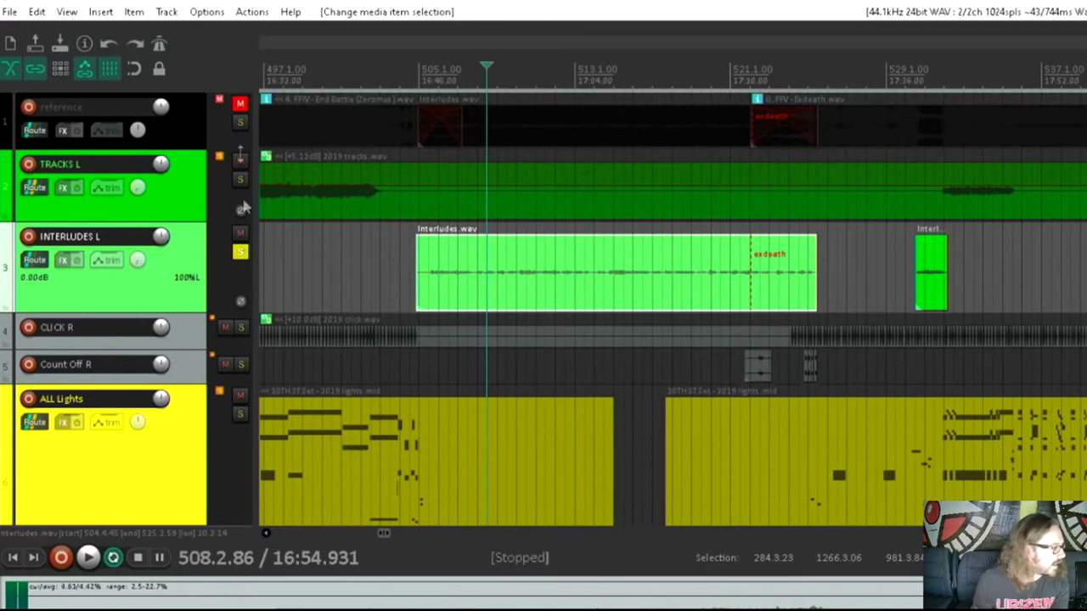
pyautogui.click(241, 327)
pyautogui.scroll(-4, 764, 378)
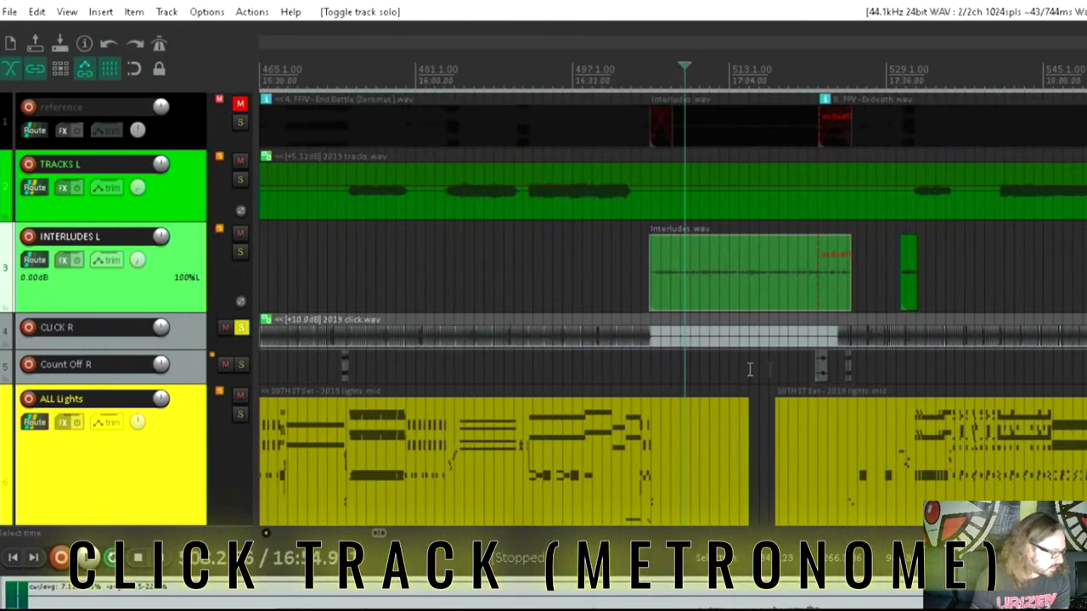
pyautogui.click(759, 361)
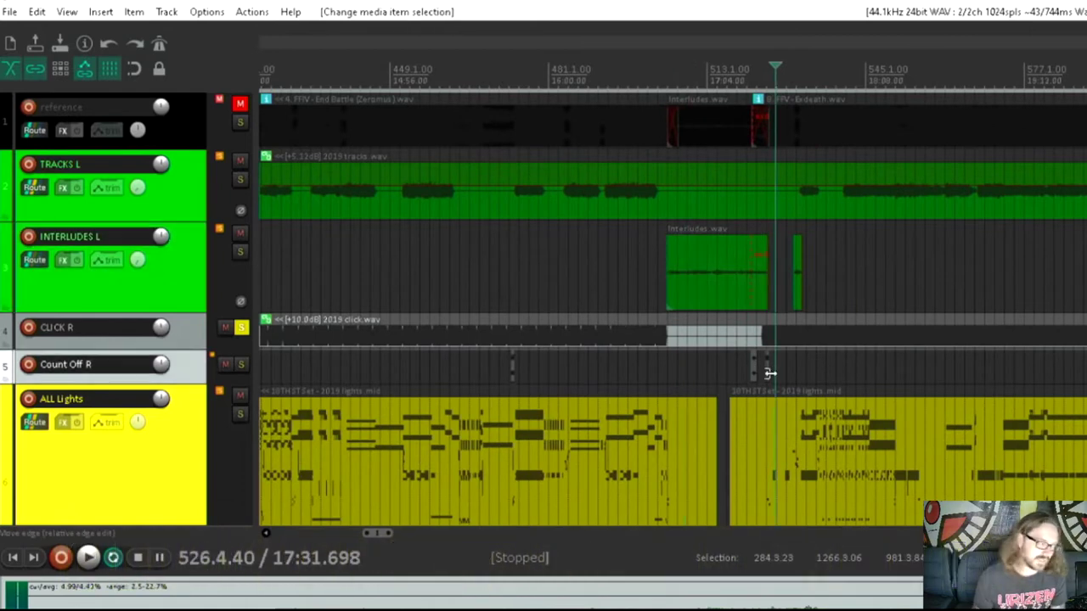
pyautogui.press('space')
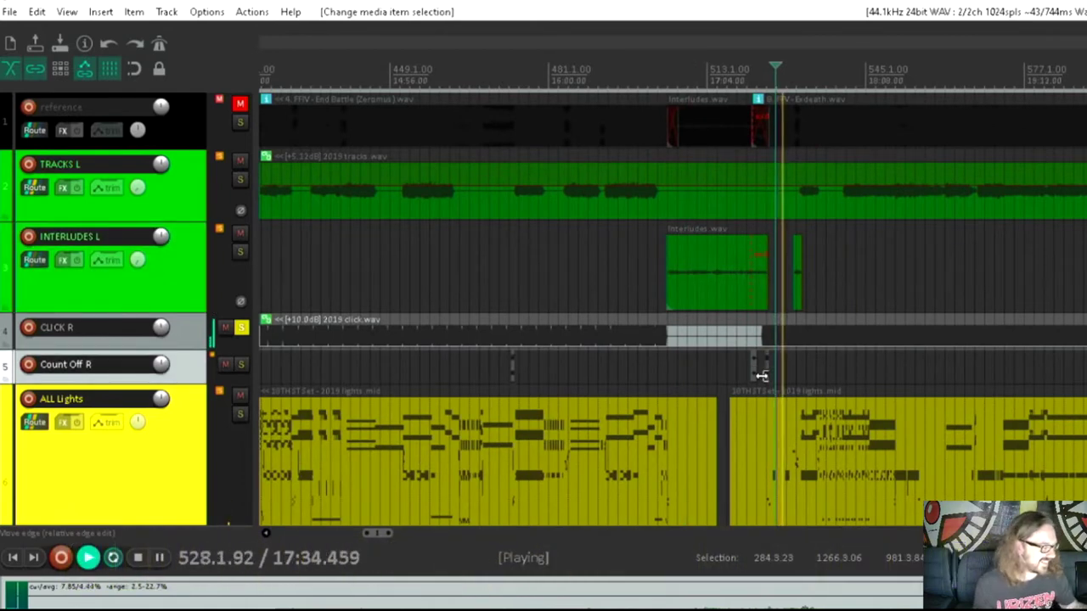
pyautogui.scroll(2, 764, 407)
pyautogui.scroll(5, 764, 407)
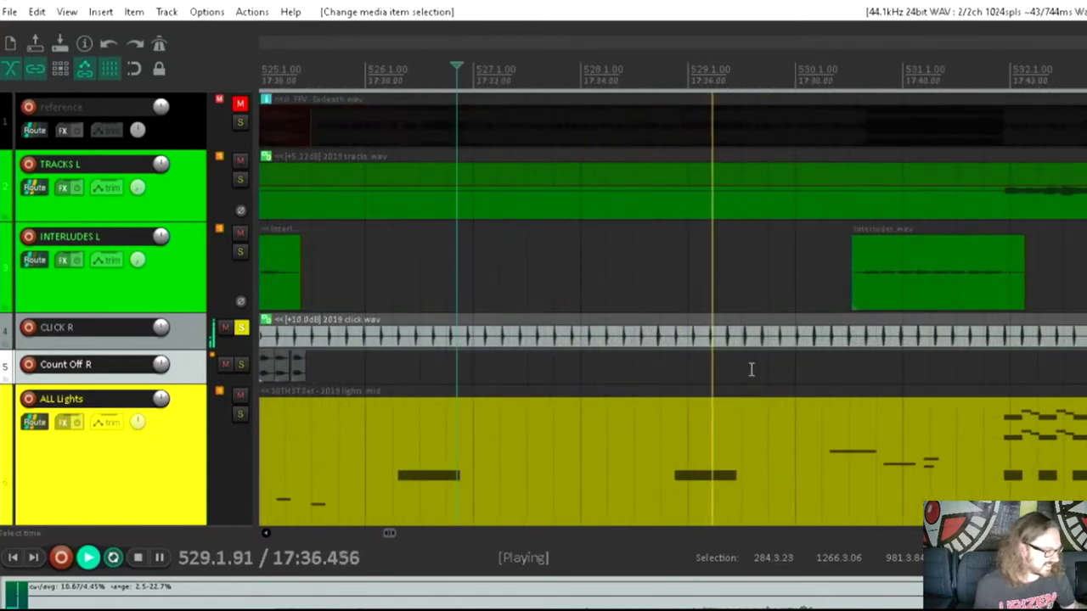
pyautogui.press('space')
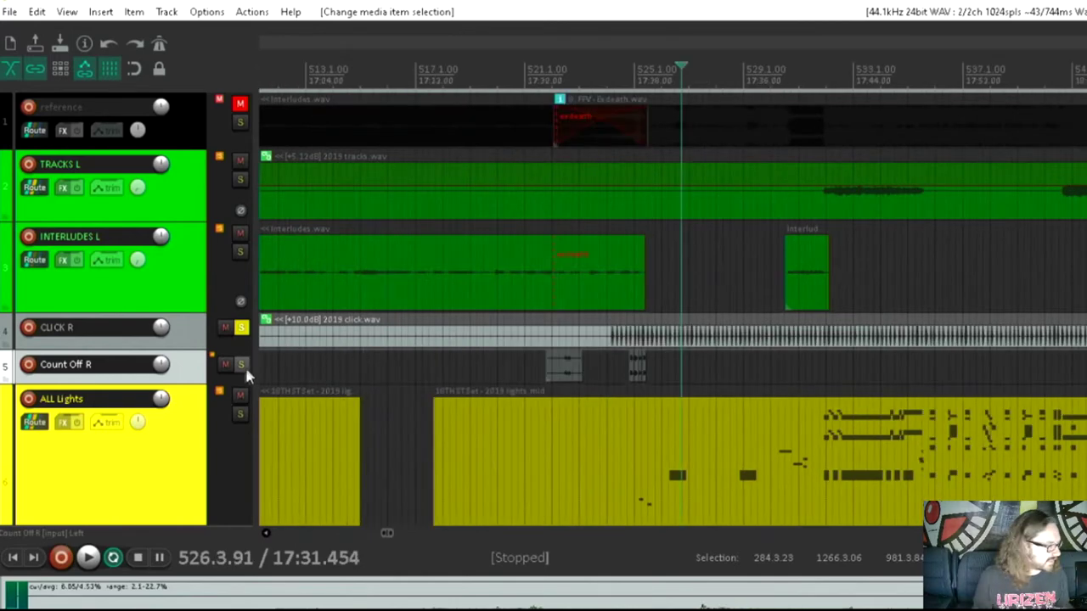
# Solo Count Off R instead of CLICK R, enlarge it, and audition its first two vocal cues
pyautogui.click(242, 364)
pyautogui.click(242, 328)
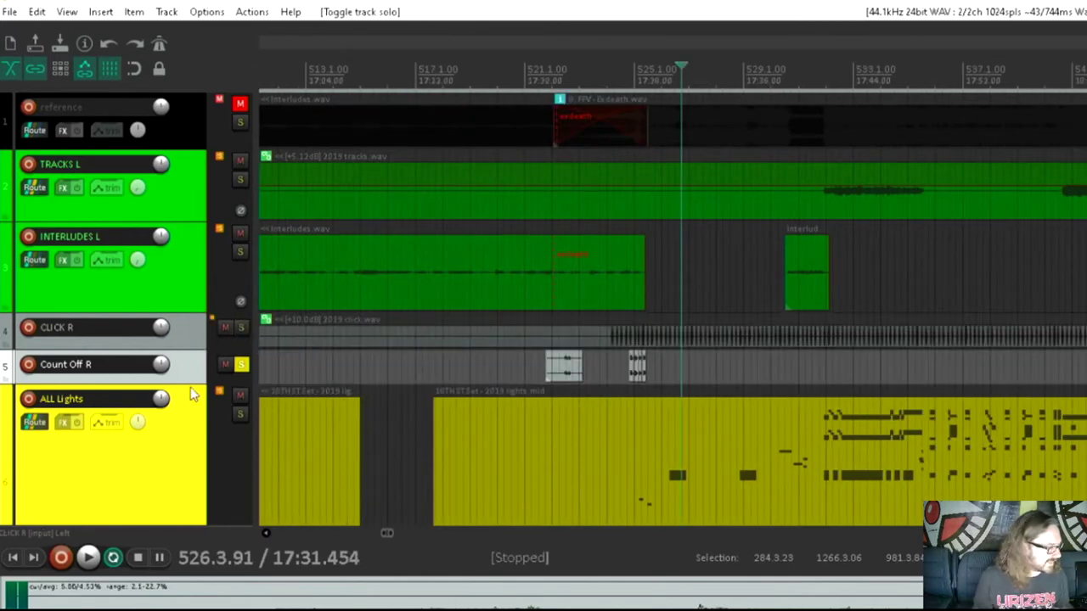
pyautogui.moveTo(192, 385); pyautogui.dragTo(181, 435)
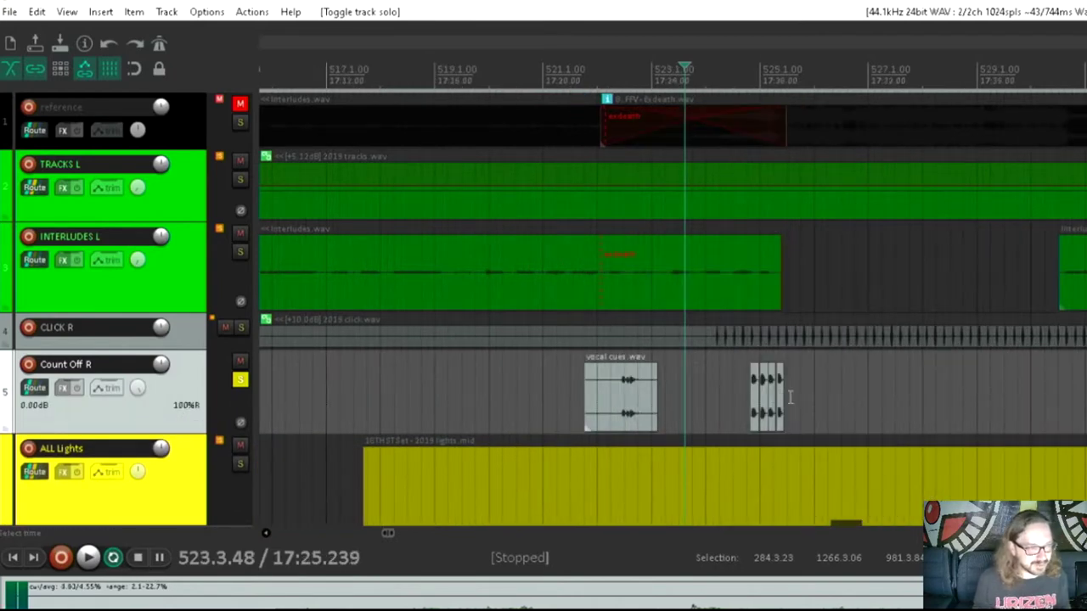
pyautogui.click(712, 405)
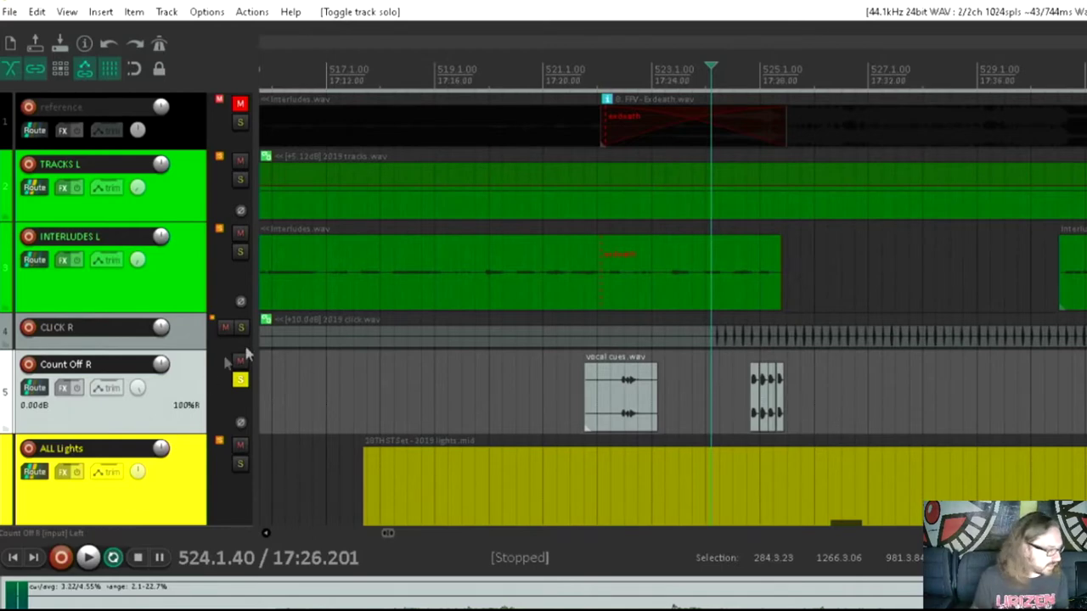
pyautogui.click(624, 414)
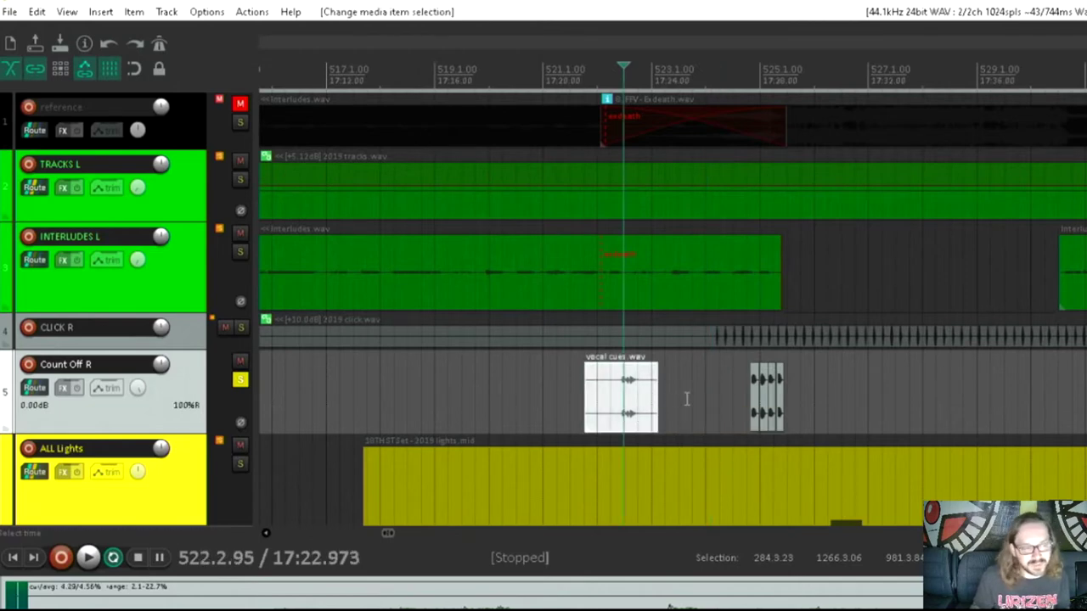
pyautogui.click(614, 393)
pyautogui.press('space')
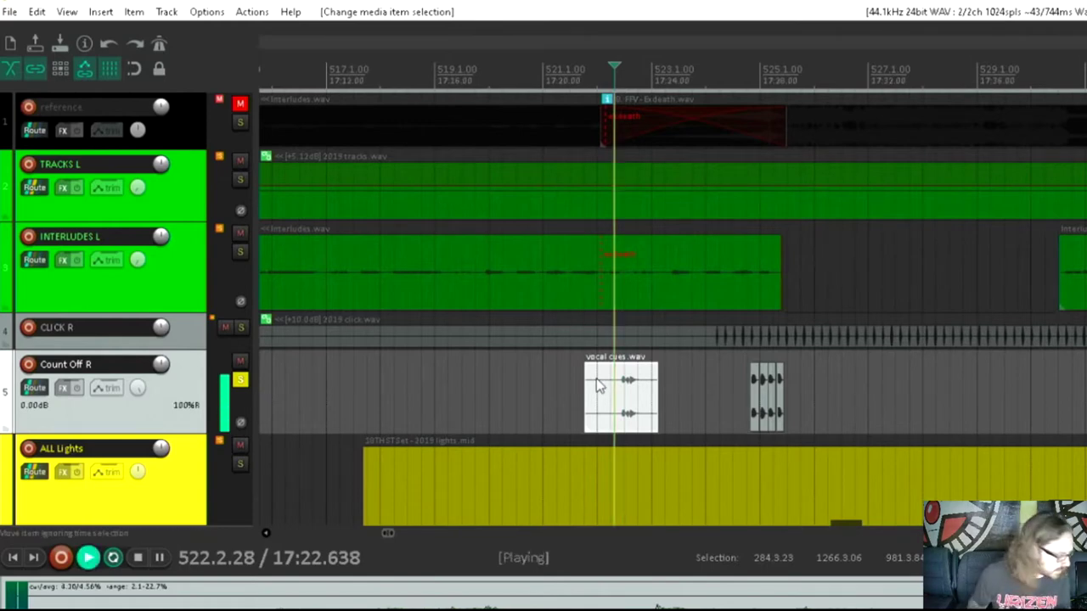
pyautogui.press('space')
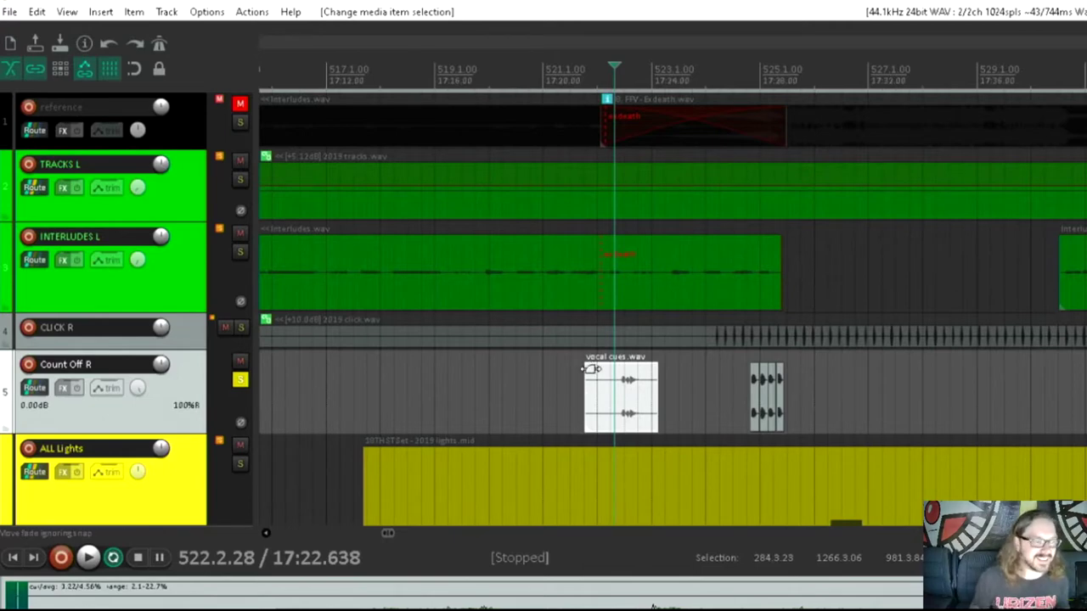
pyautogui.click(736, 383)
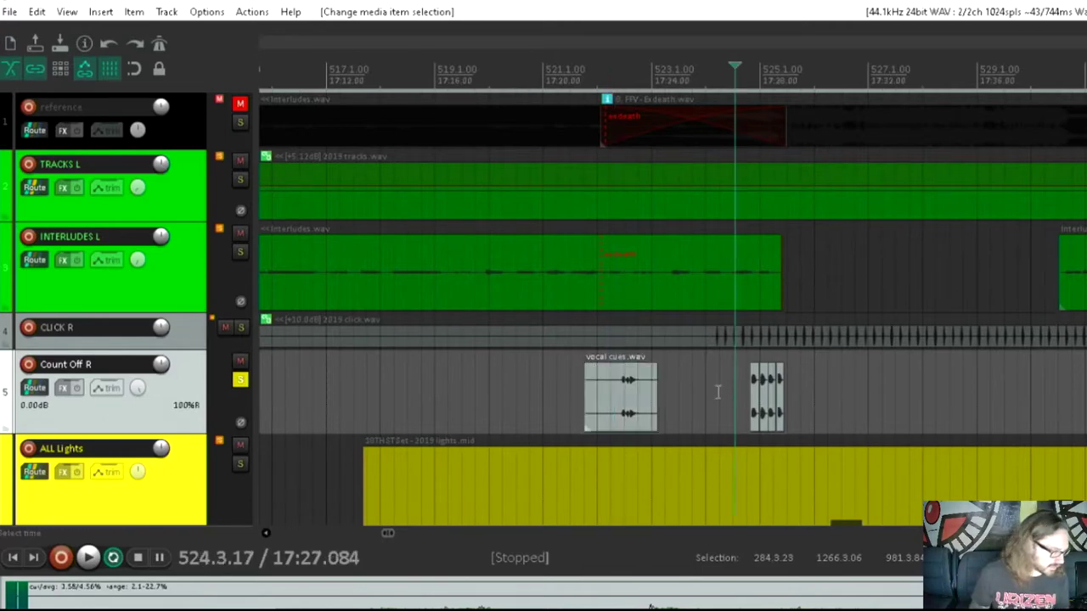
pyautogui.press('space')
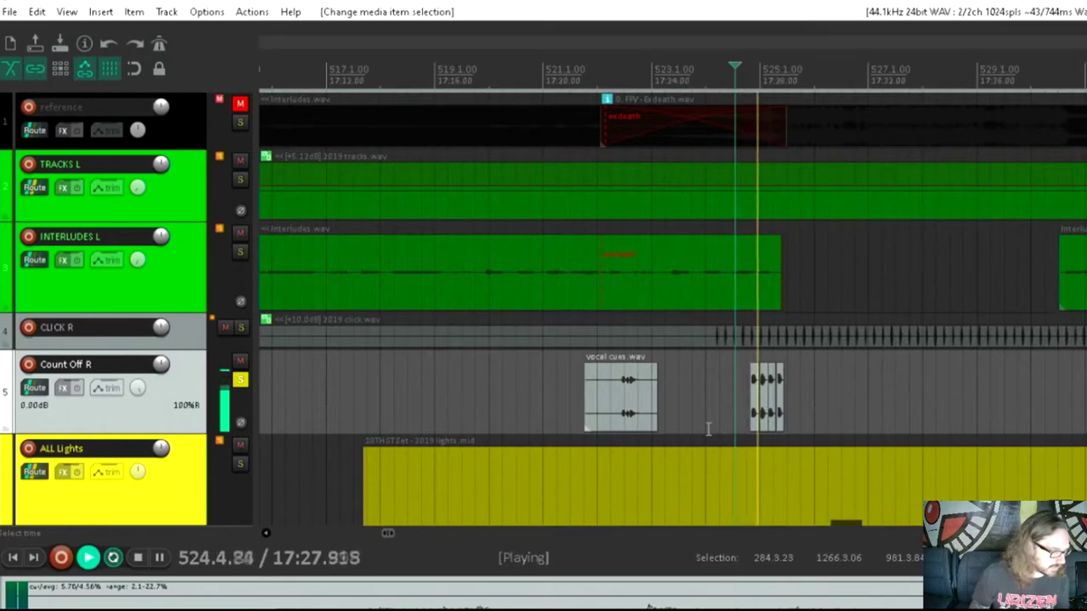
pyautogui.press('space')
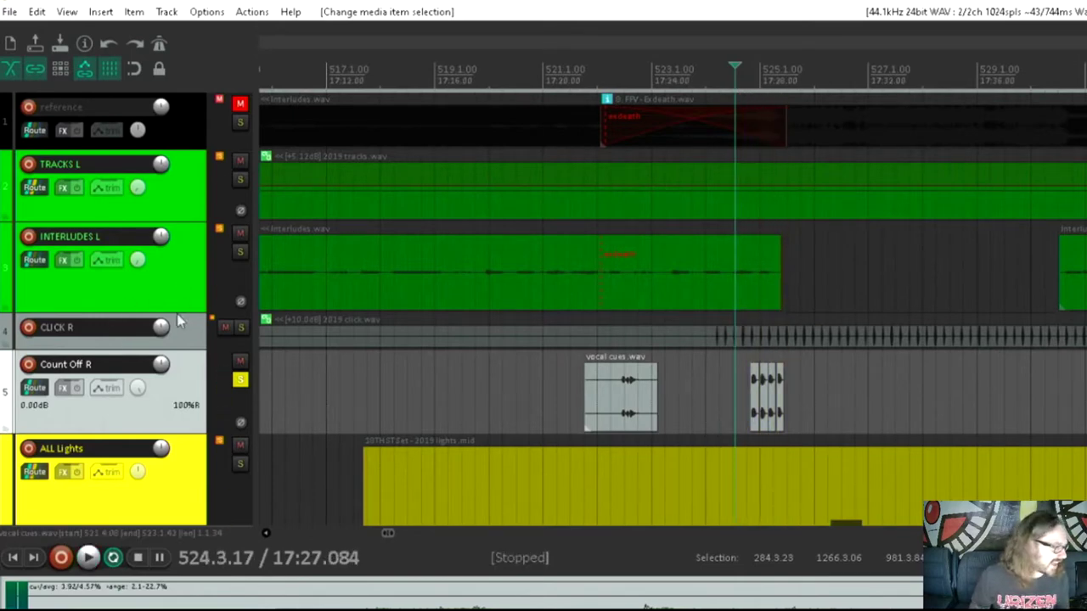
# Add CLICK R to the solo and play the click together with the count-off
pyautogui.click(241, 327)
pyautogui.click(600, 397)
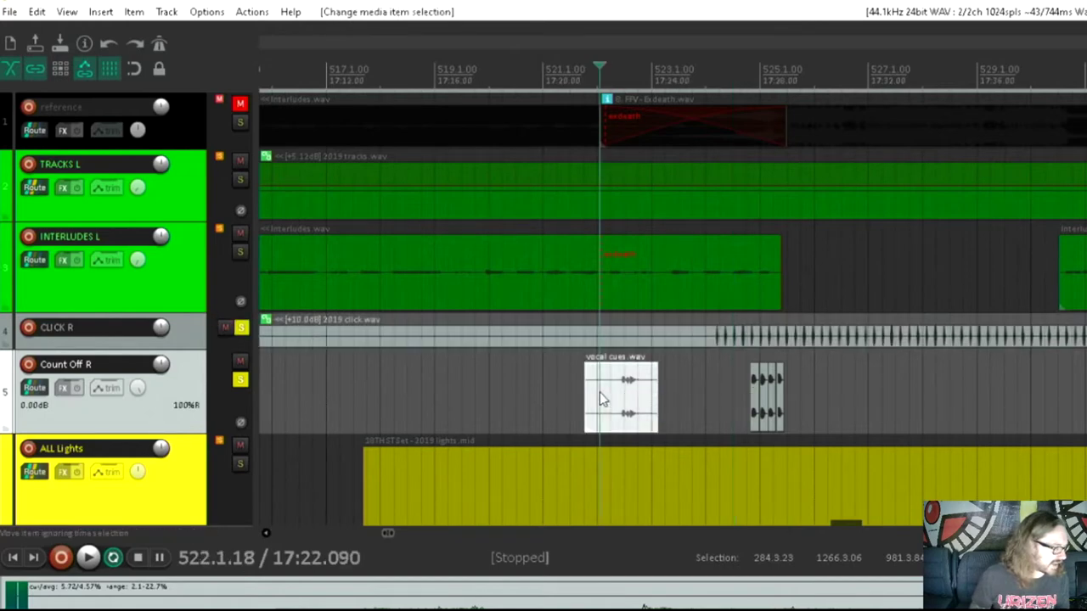
pyautogui.press('space')
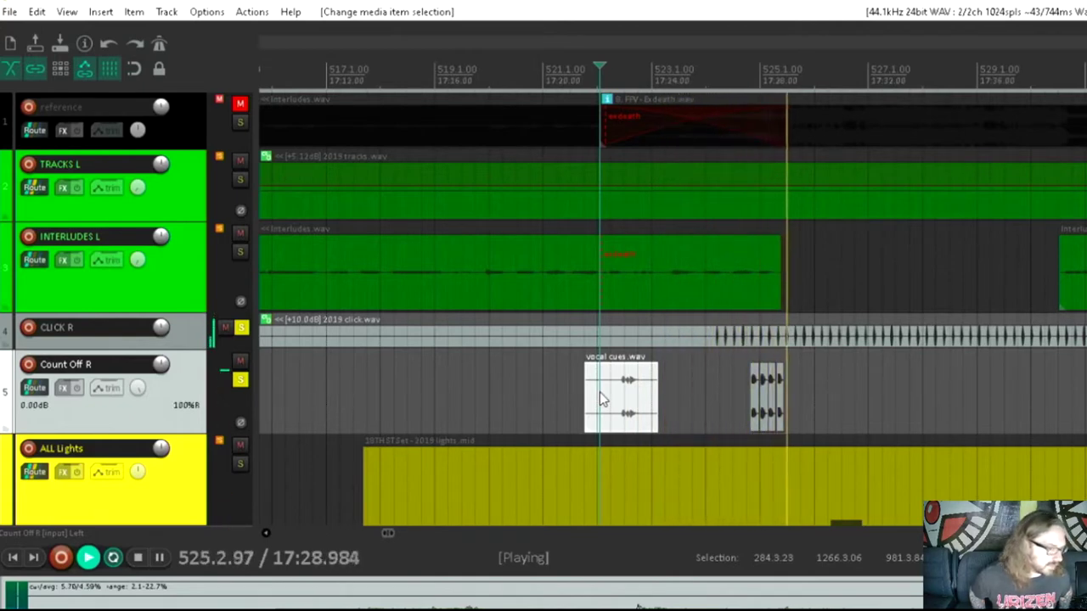
pyautogui.press('space')
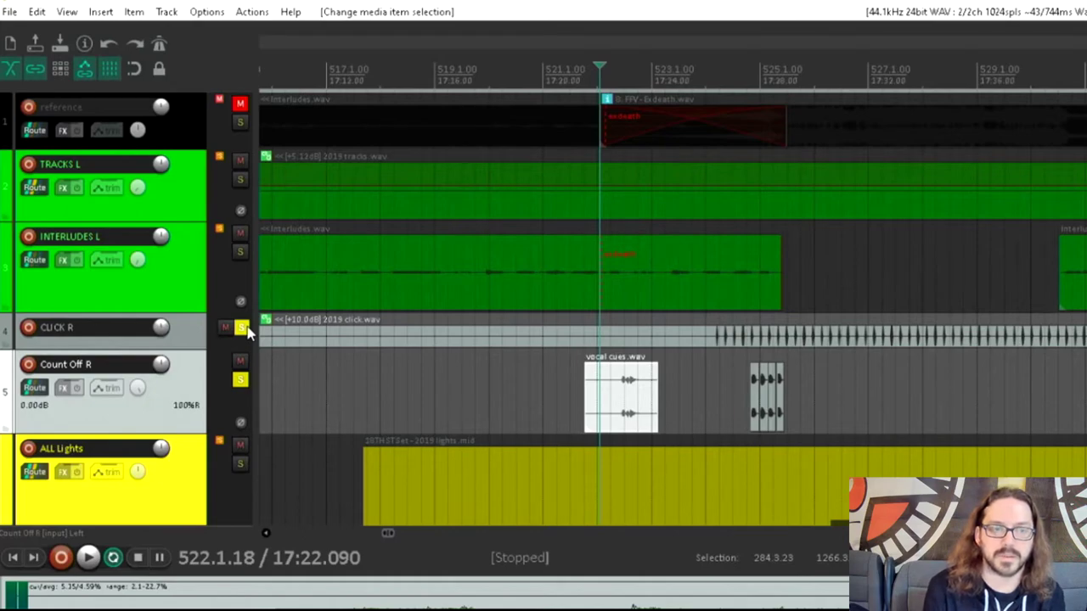
pyautogui.click(241, 328)
pyautogui.scroll(-4, 577, 354)
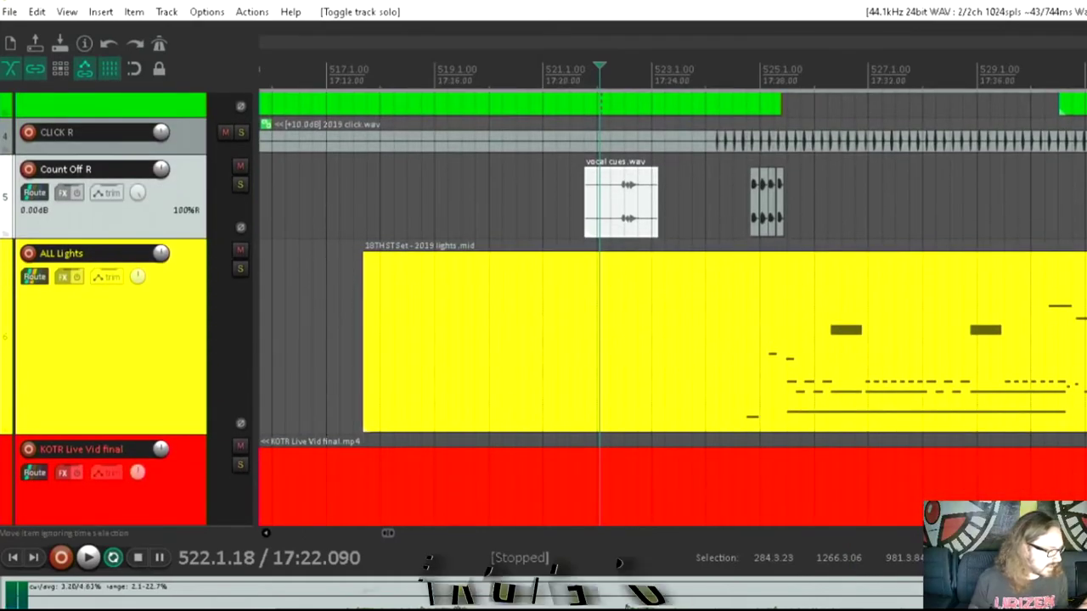
# Select the KOTR Live Vid final track and its .mp4 item, then open the View menu
pyautogui.scroll(-4, 500, 346)
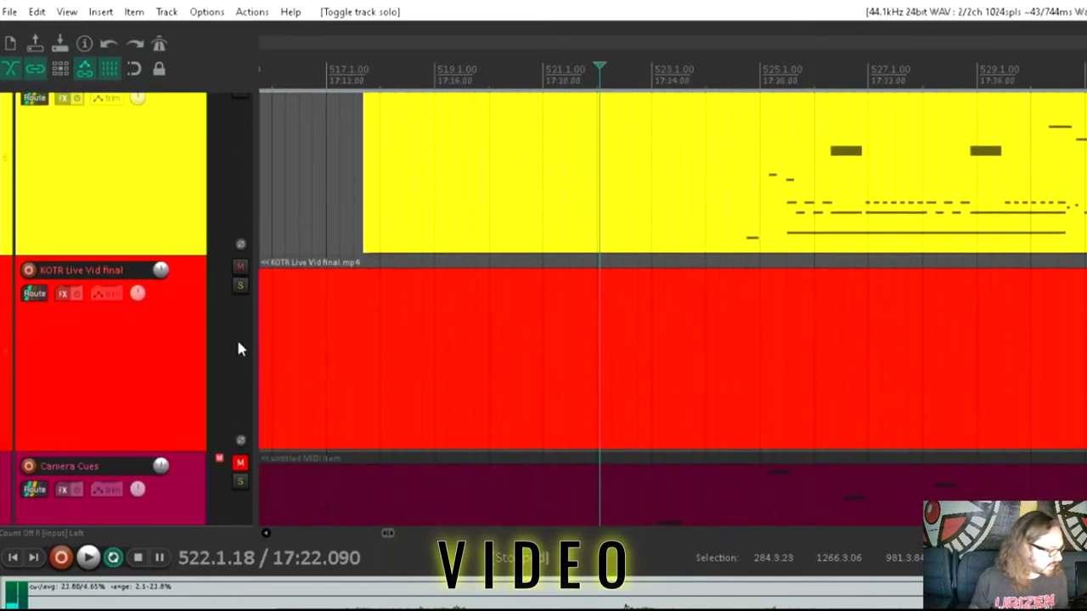
pyautogui.click(239, 354)
pyautogui.click(682, 310)
pyautogui.scroll(-3, 682, 311)
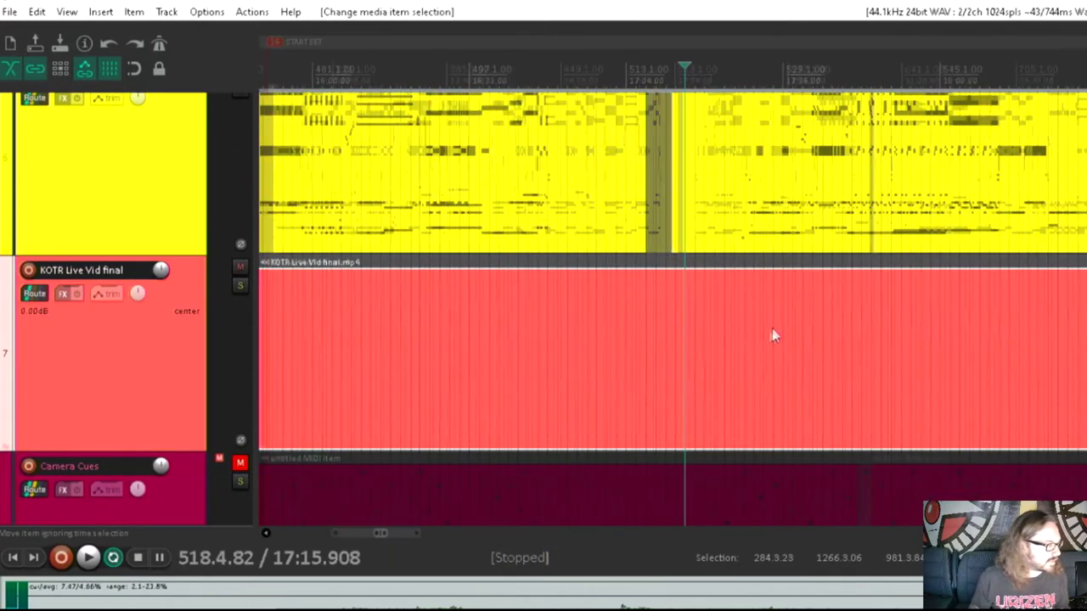
pyautogui.scroll(-5, 771, 326)
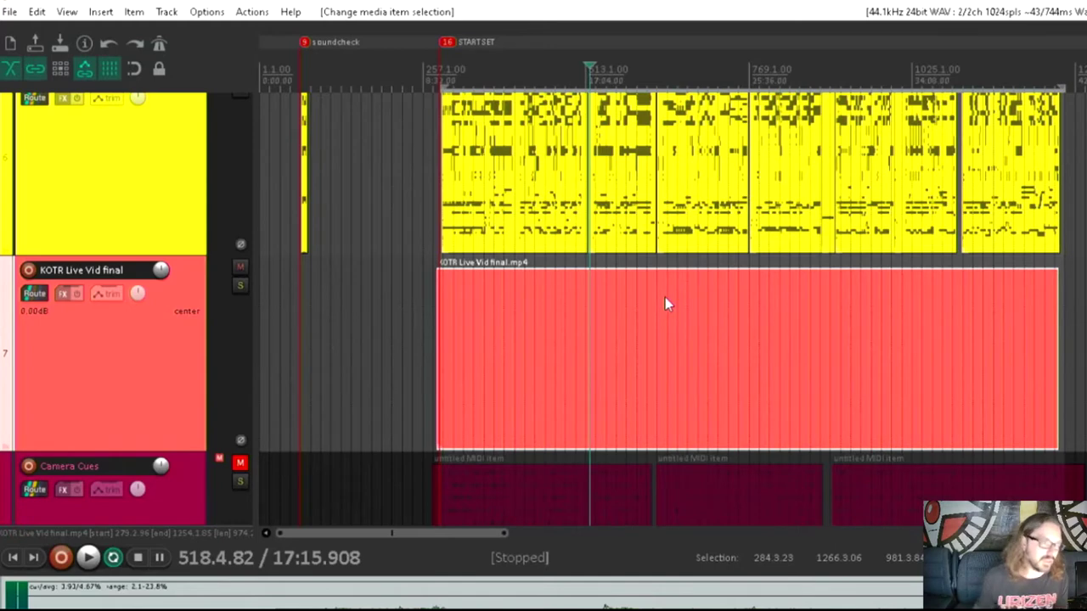
pyautogui.click(66, 12)
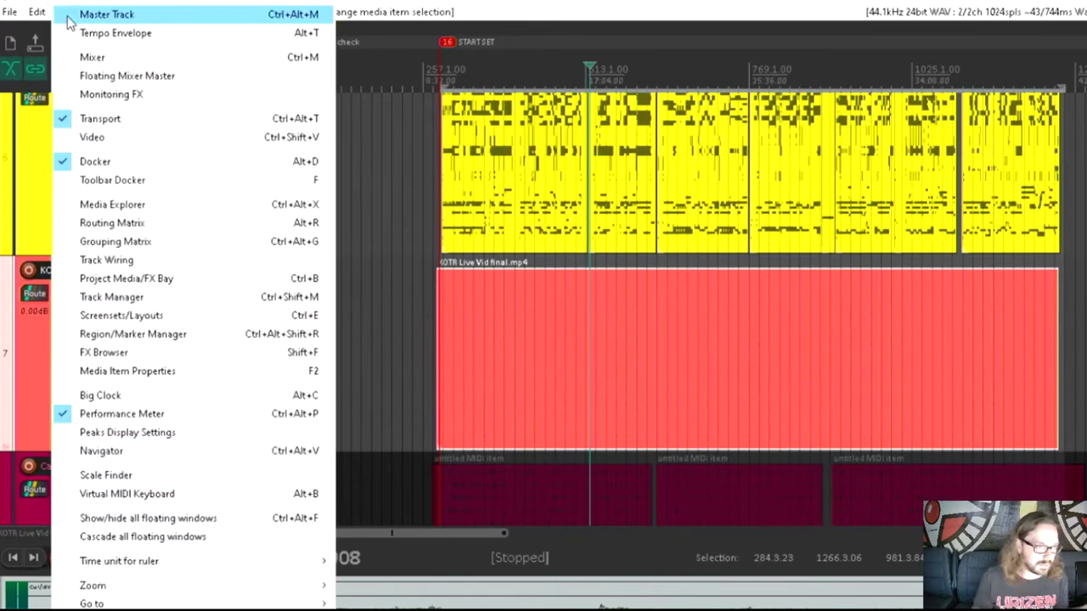
# Show the Video Window, scrub to several points, and start playback near bar 553
pyautogui.click(132, 139)
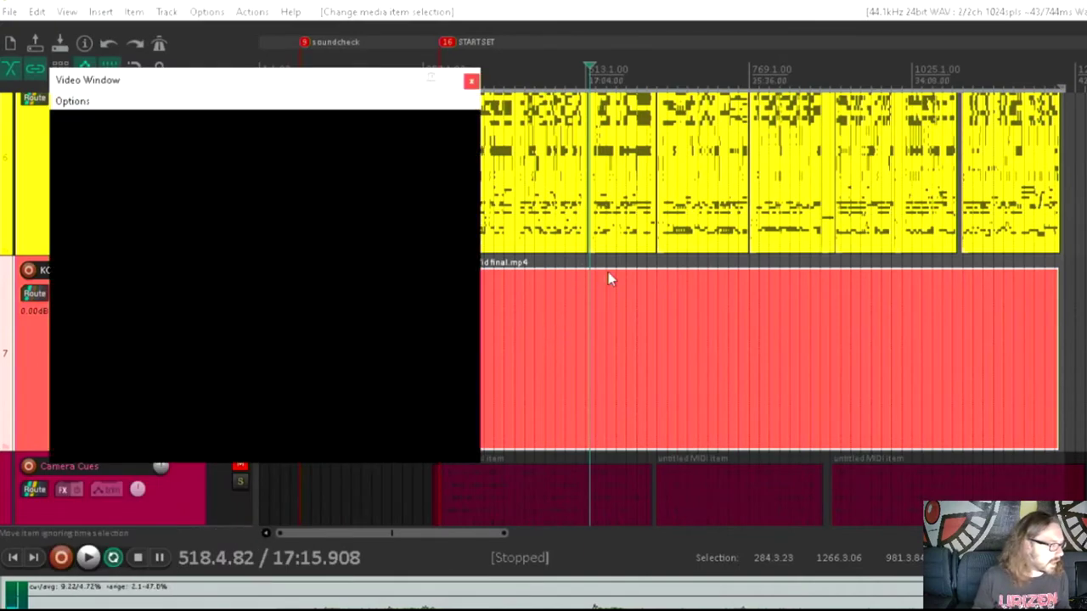
pyautogui.click(524, 275)
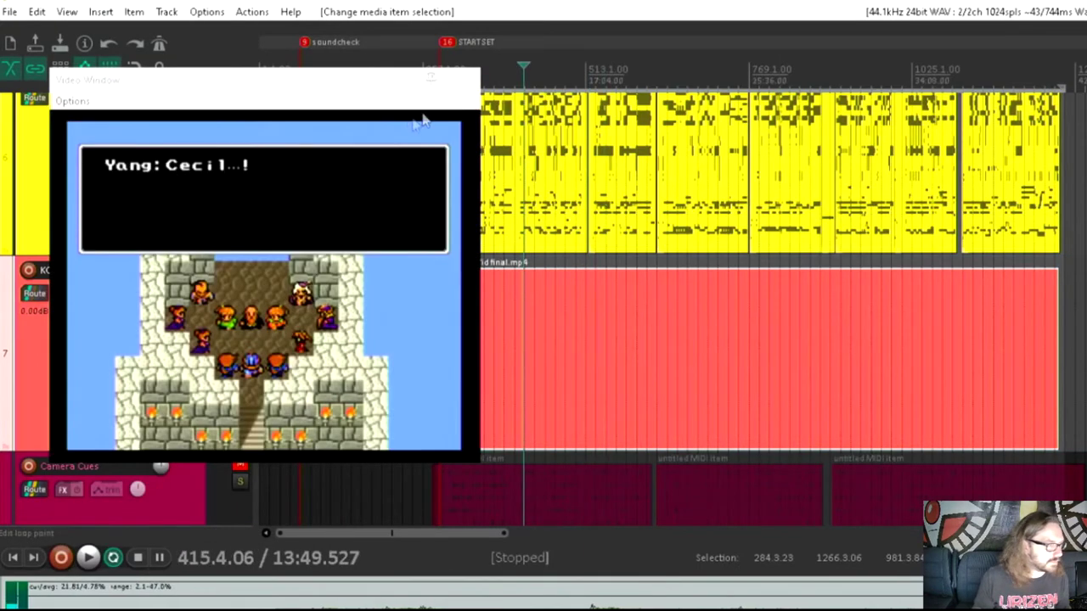
pyautogui.click(617, 302)
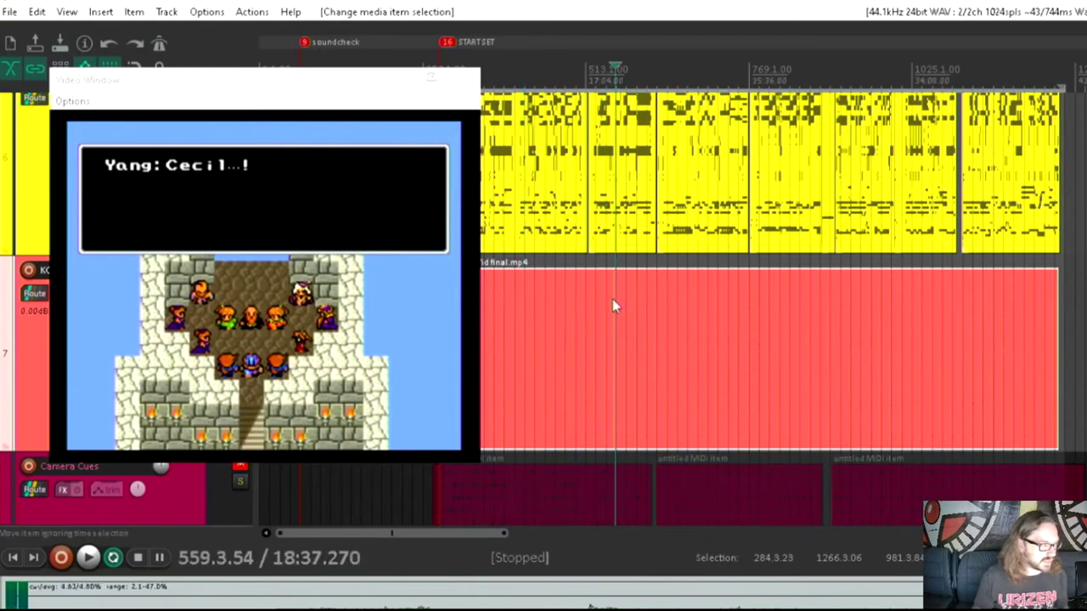
pyautogui.scroll(3, 735, 316)
pyautogui.scroll(-2, 736, 310)
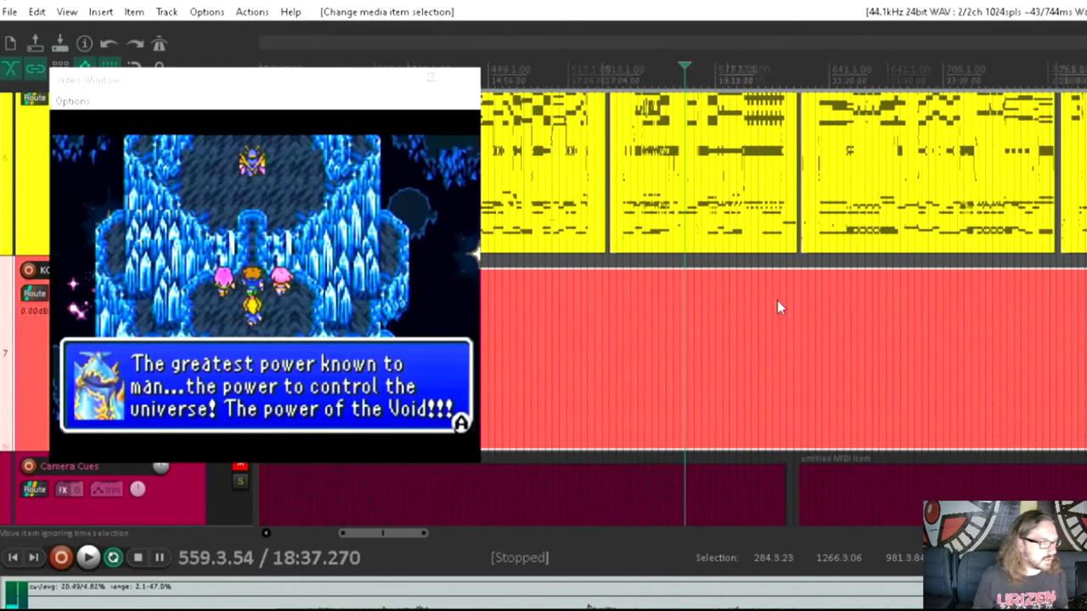
pyautogui.click(700, 291)
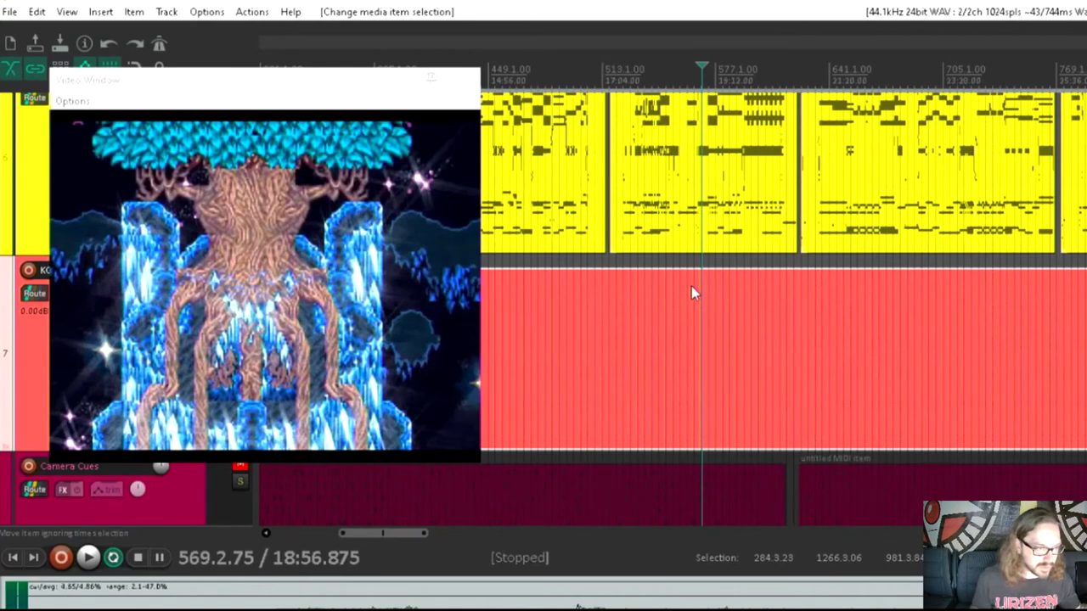
pyautogui.click(674, 289)
pyautogui.press('space')
# Reposition the Video Window during playback, stop, then switch the video to full screen
pyautogui.moveTo(273, 81); pyautogui.dragTo(473, 135)
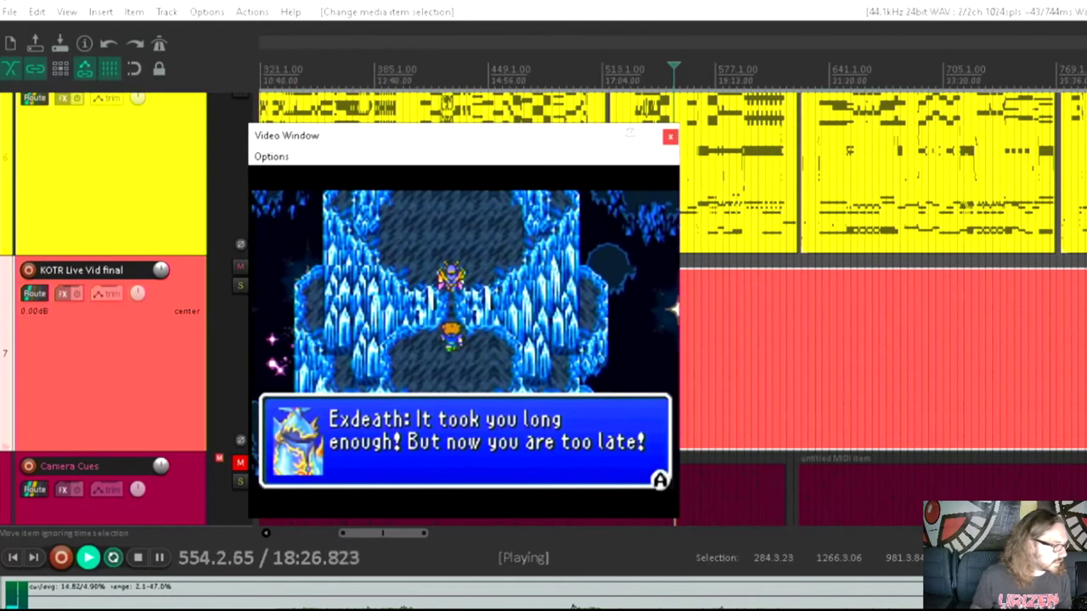
pyautogui.moveTo(381, 144); pyautogui.dragTo(363, 129)
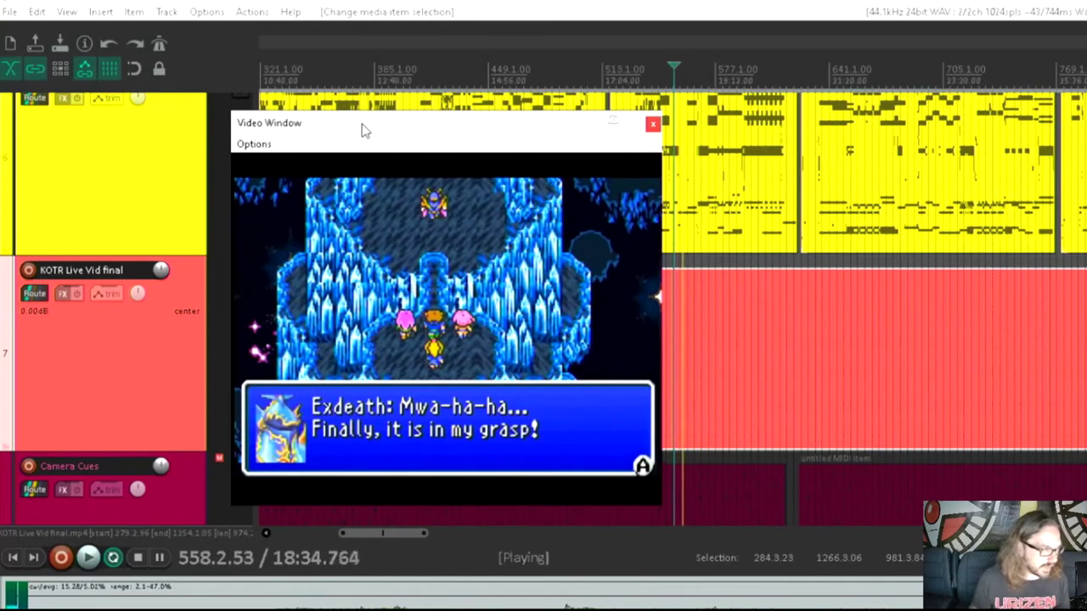
pyautogui.press('space')
pyautogui.moveTo(336, 126); pyautogui.dragTo(399, 92)
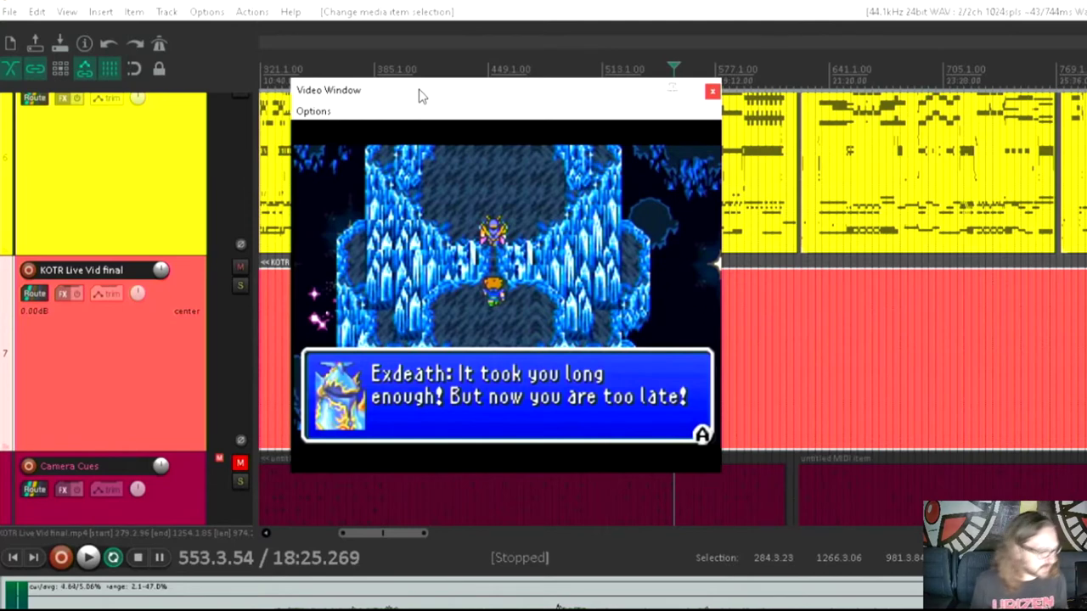
pyautogui.moveTo(418, 97); pyautogui.dragTo(416, 102)
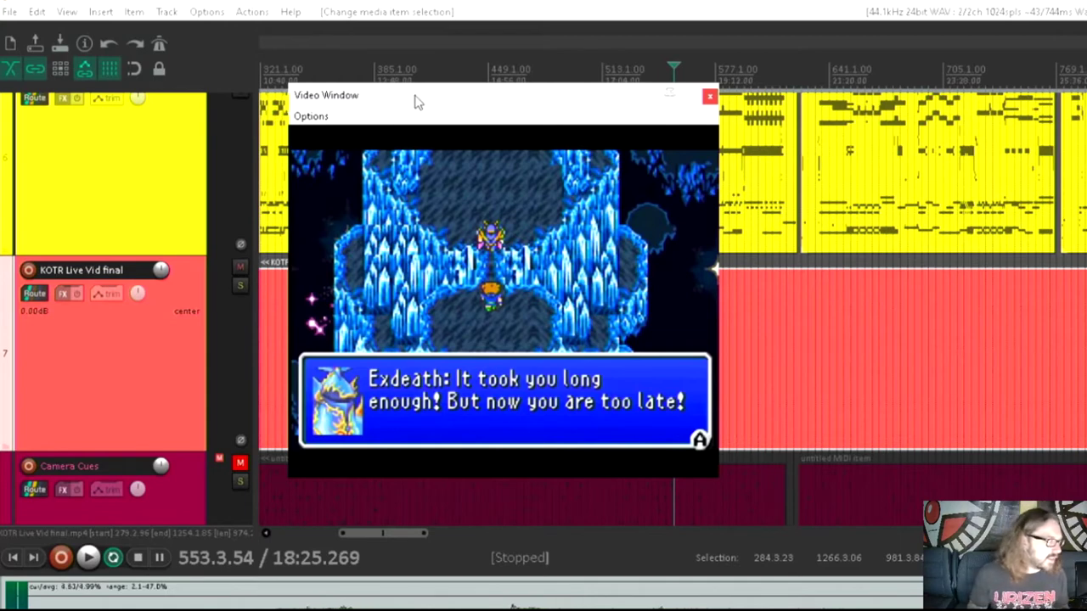
pyautogui.moveTo(416, 101); pyautogui.dragTo(330, 78)
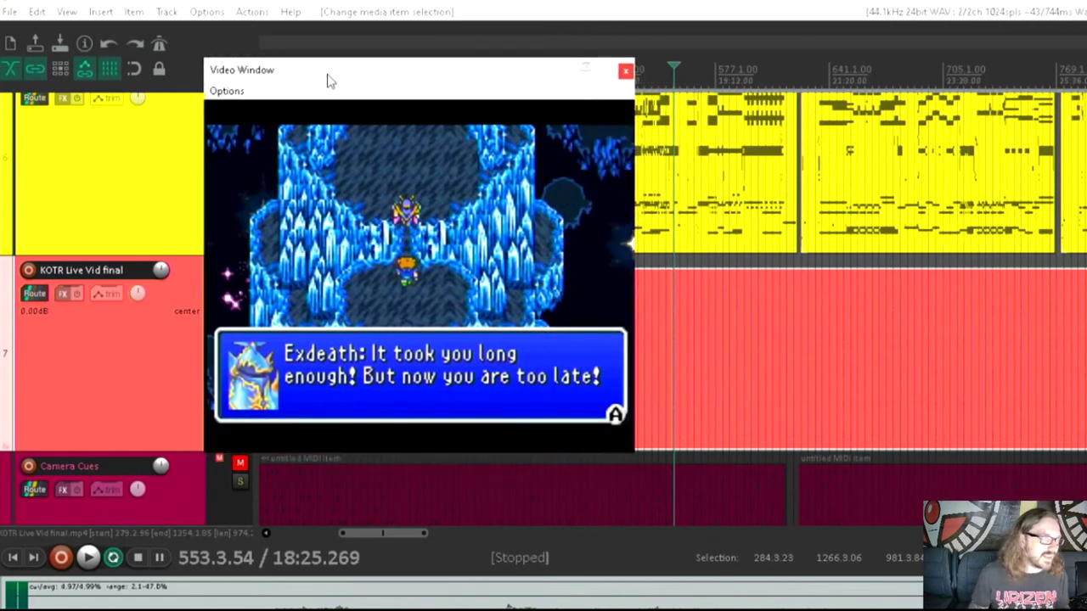
pyautogui.rightClick(312, 82)
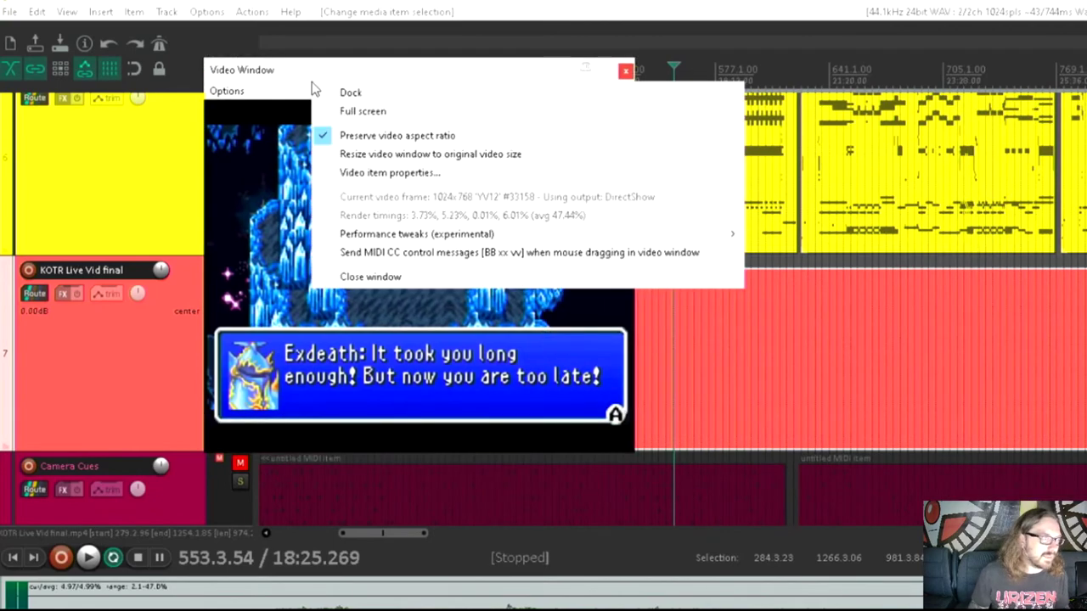
pyautogui.click(395, 115)
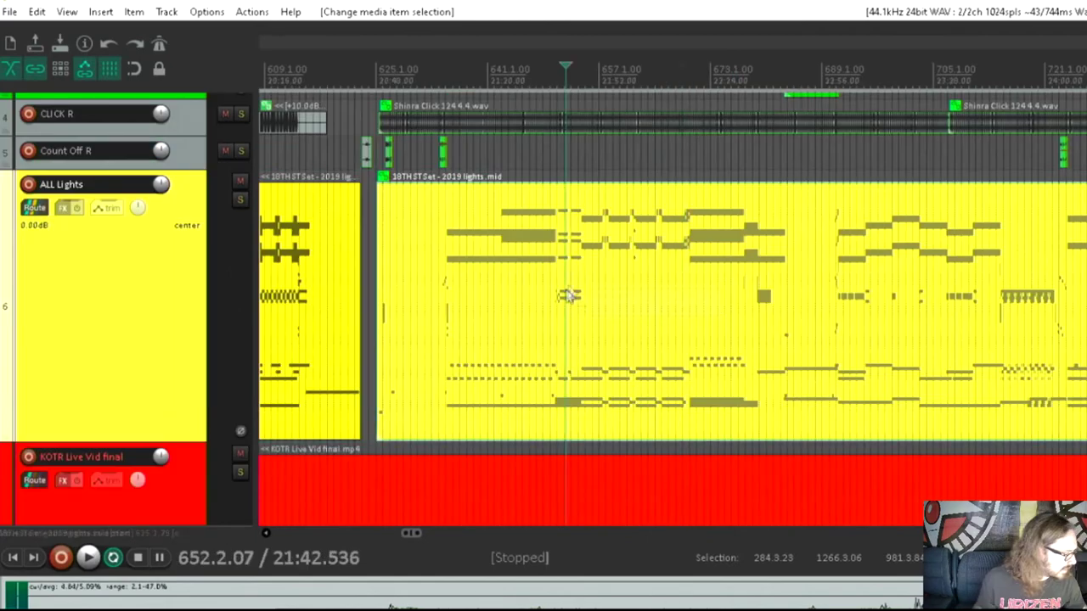
# Open the ALL Lights MIDI item in the inline editor, then switch to QLC+
pyautogui.doubleClick(545, 272)
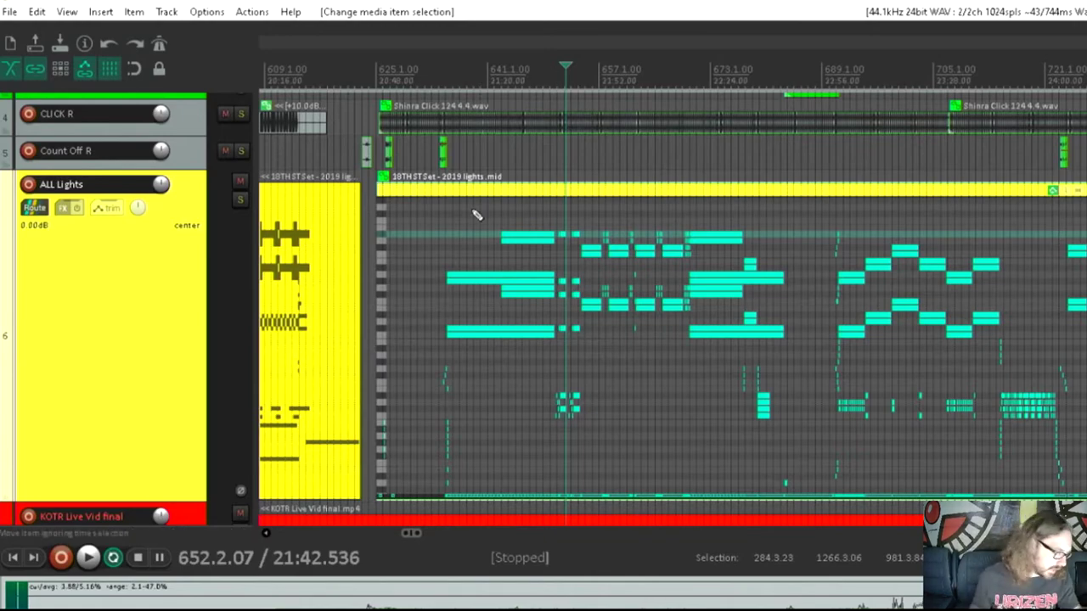
pyautogui.hotkey('alt', 'Tab')
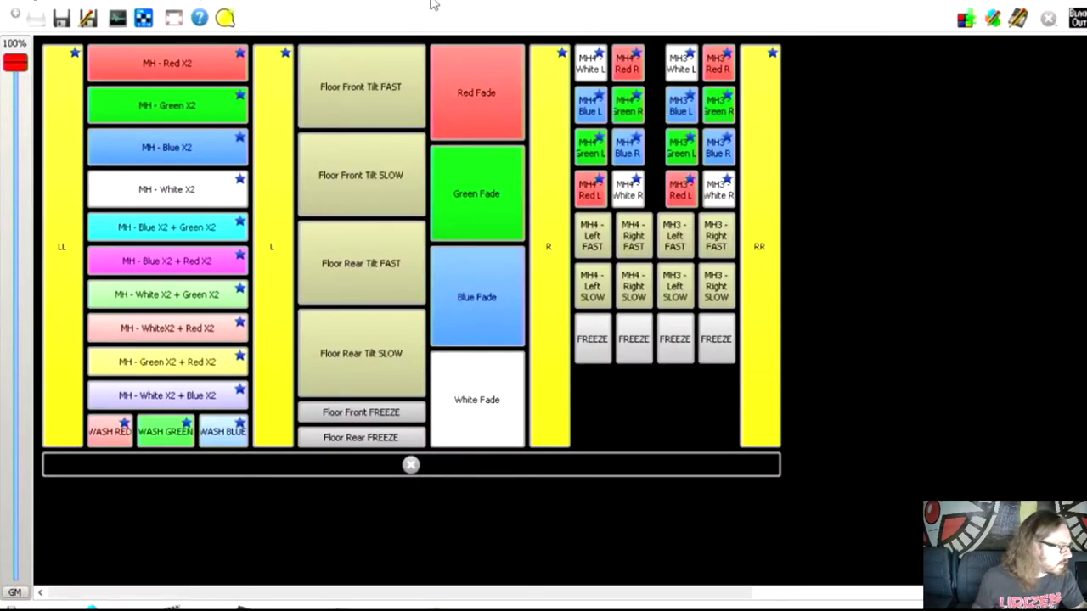
# Fire the Green Fade and MH - Blue X2 cues, then expand the Scene function list
pyautogui.click(500, 198)
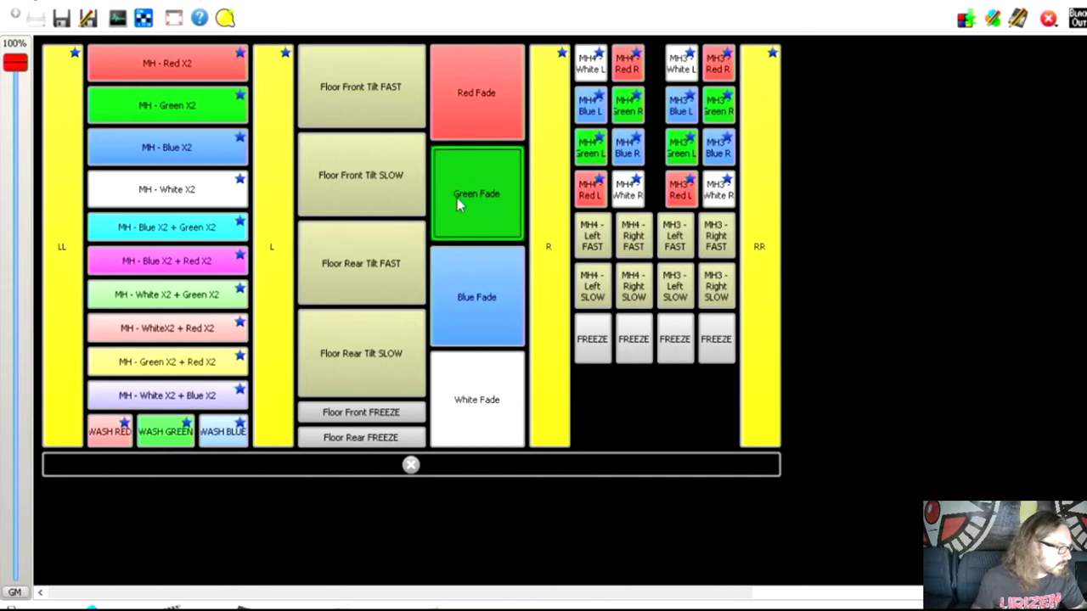
pyautogui.click(196, 147)
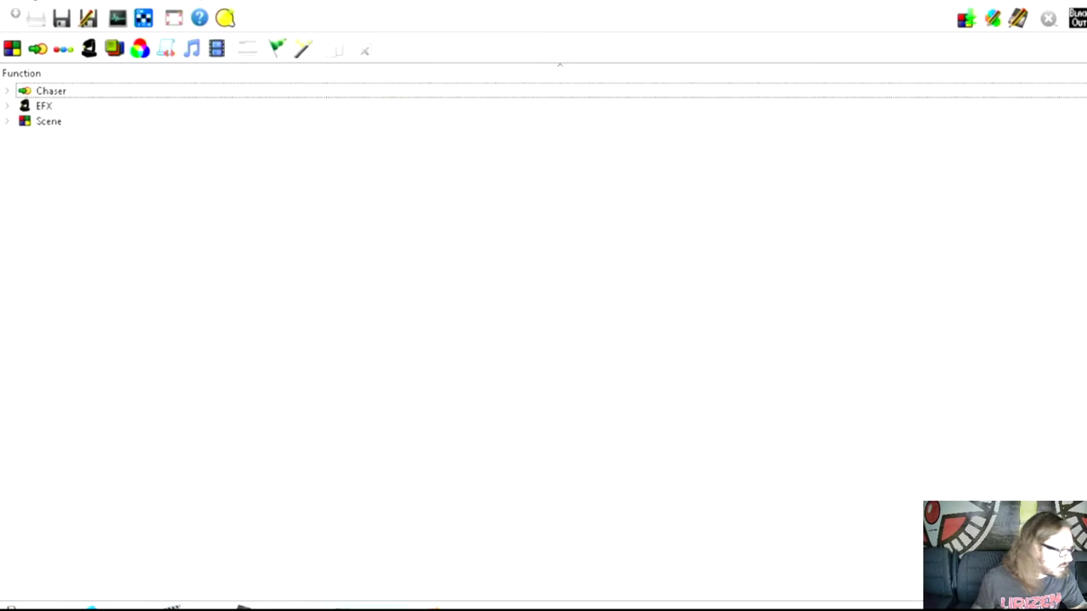
pyautogui.click(7, 124)
# Check Moving Head 12 levels in MH - Green X1 and MH - Green X2, then return to Virtual Console
pyautogui.scroll(-5, 174, 274)
pyautogui.scroll(5, 178, 273)
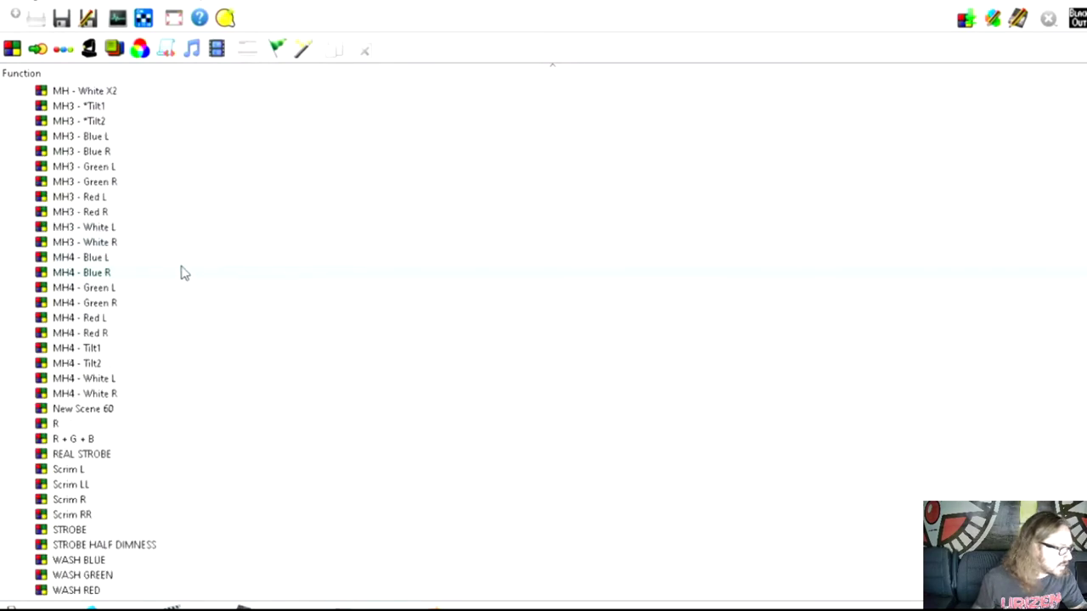
pyautogui.click(81, 213)
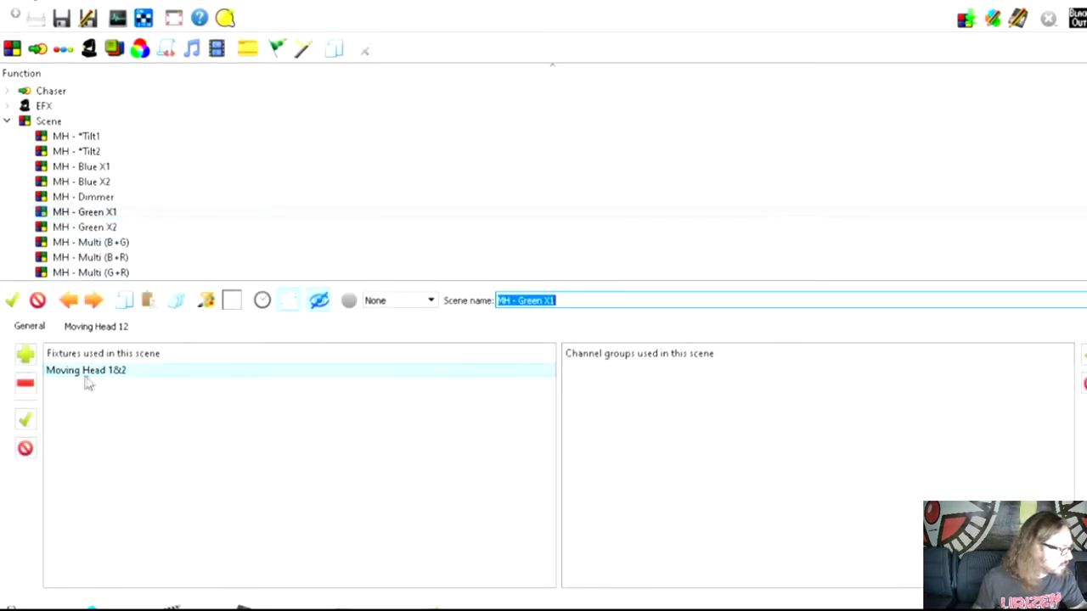
pyautogui.click(102, 328)
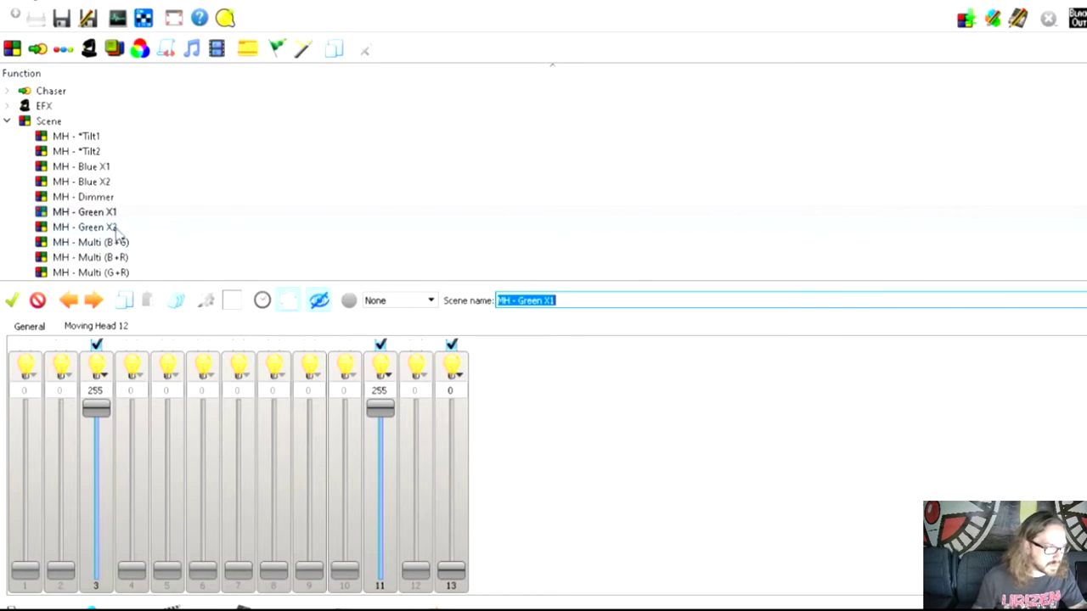
pyautogui.click(116, 227)
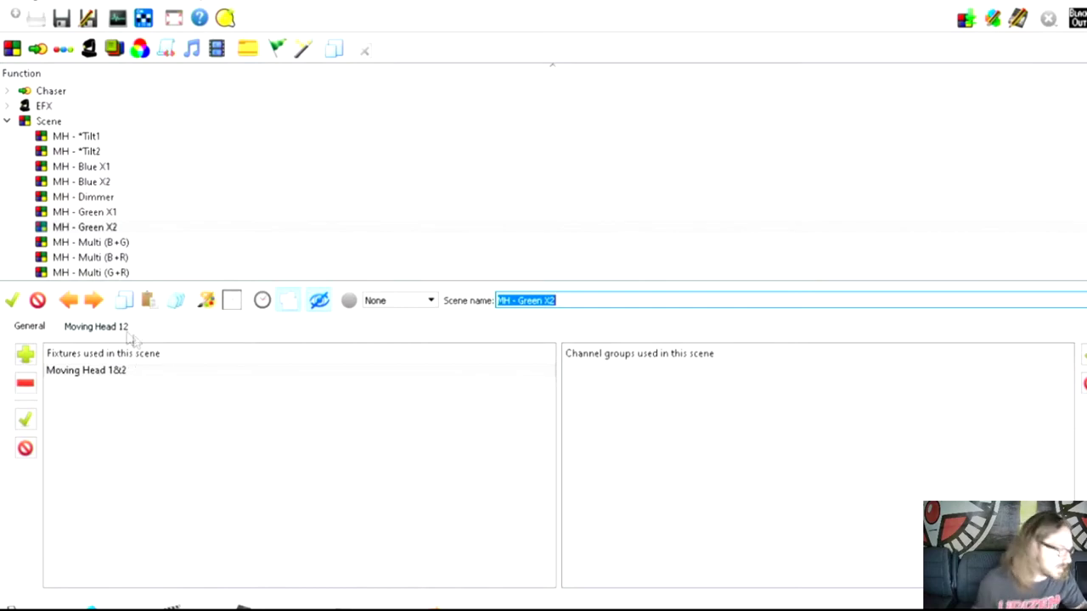
pyautogui.scroll(-3, 115, 270)
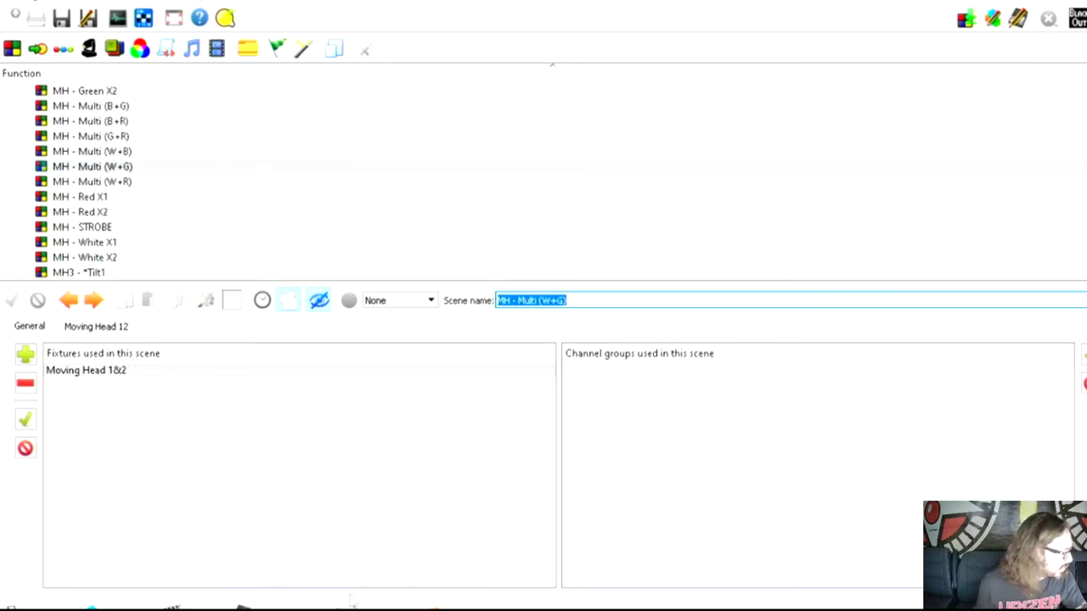
pyautogui.click(290, 596)
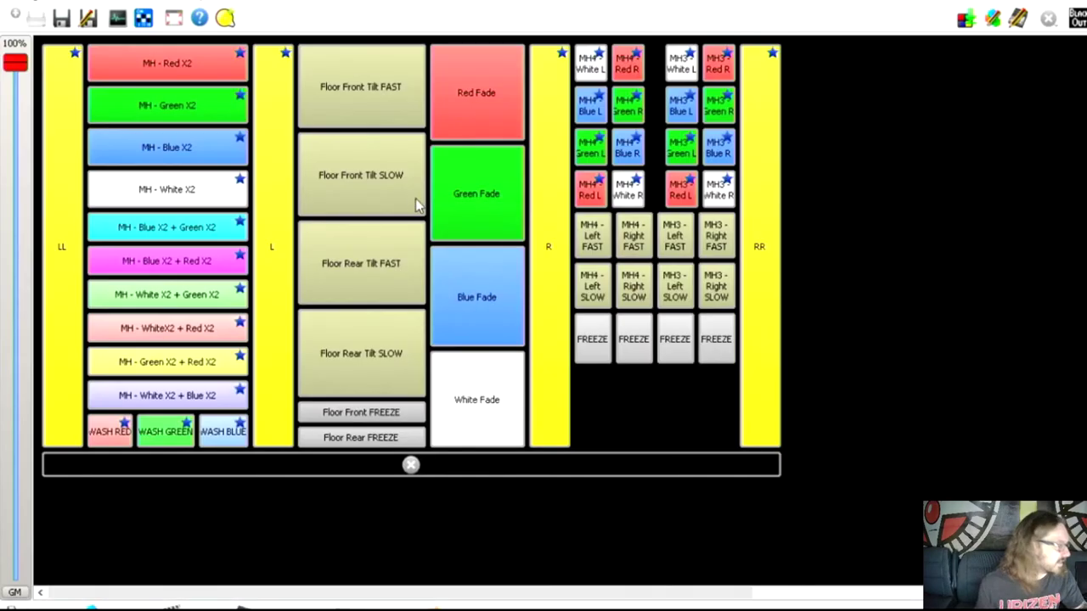